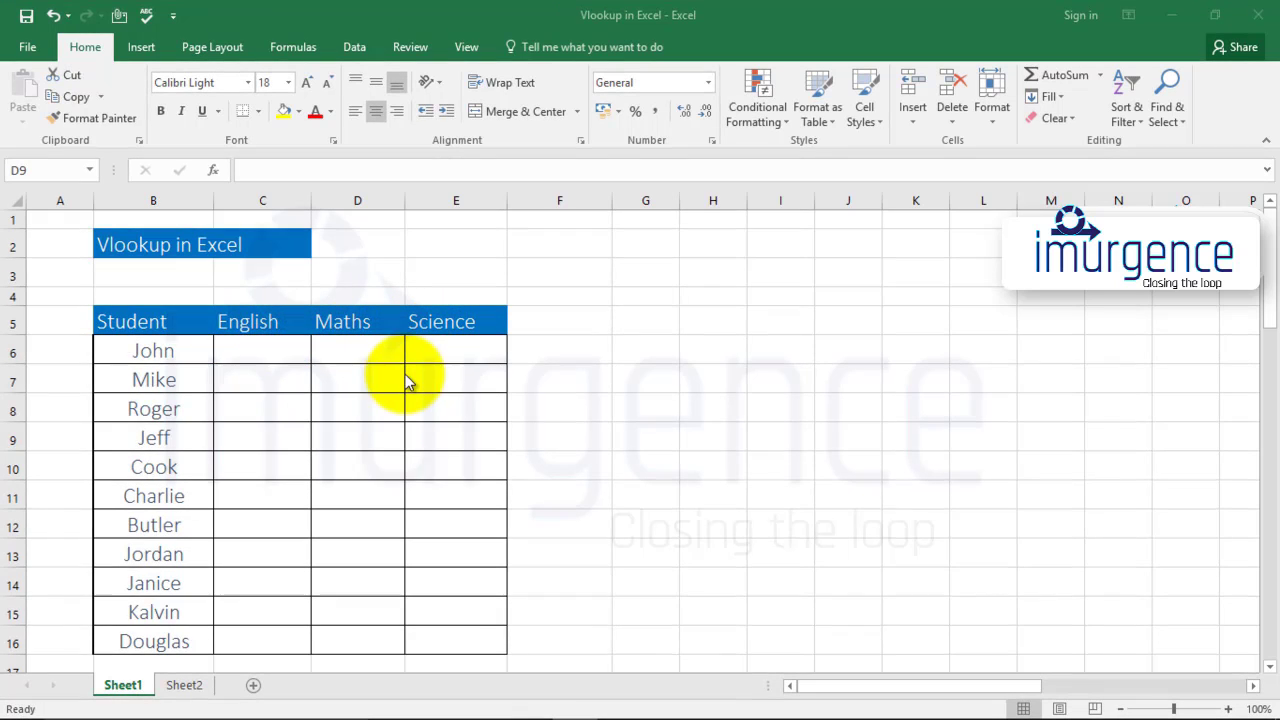
# Look across Sheet1 for the source marks table in columns AA to AG
pyautogui.click(640, 393)
pyautogui.press('Right')
pyautogui.press('Right')
pyautogui.press('Right')
pyautogui.press('Right')
pyautogui.press('Right')
pyautogui.press('Right')
pyautogui.press('Right')
pyautogui.press('Right')
pyautogui.press('Right')
pyautogui.press('Right')
pyautogui.press('Right')
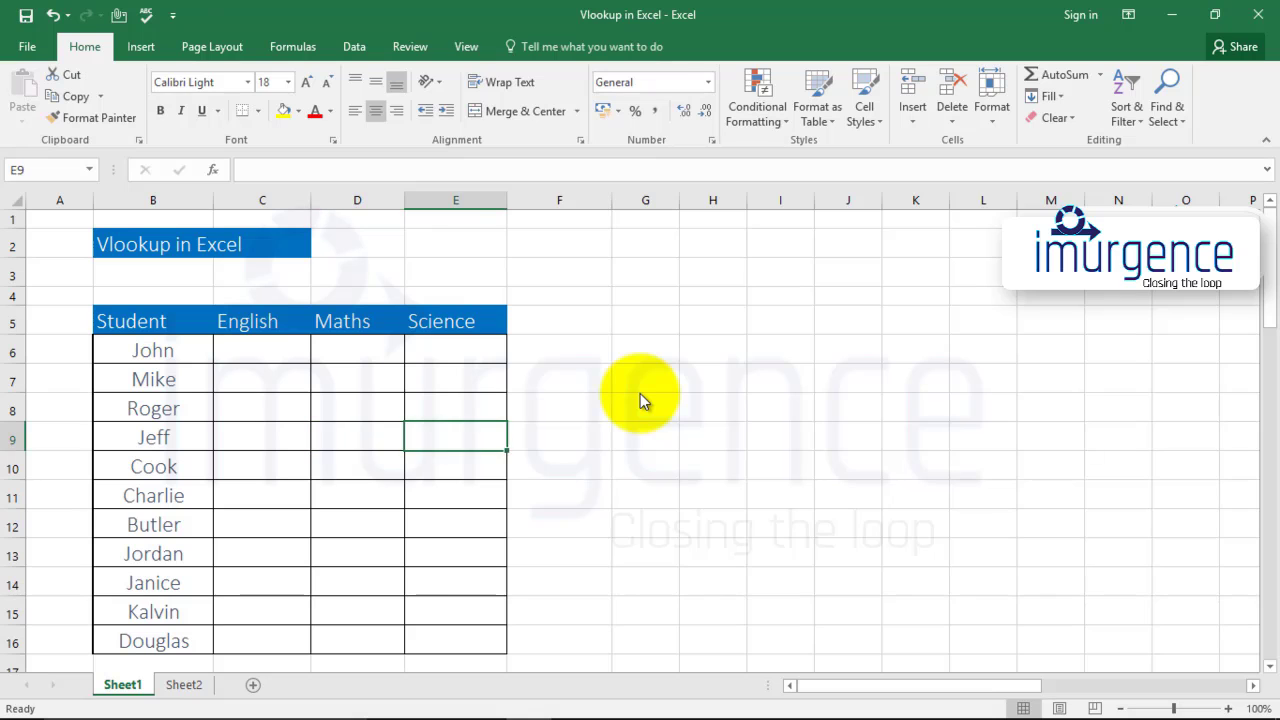
pyautogui.press('Right')
pyautogui.press('Right')
pyautogui.press('Right')
pyautogui.press('Right')
pyautogui.press('Right')
pyautogui.press('Right')
pyautogui.press('Right')
pyautogui.press('Right')
pyautogui.press('Right')
pyautogui.press('Right')
pyautogui.press('Right')
pyautogui.press('Right')
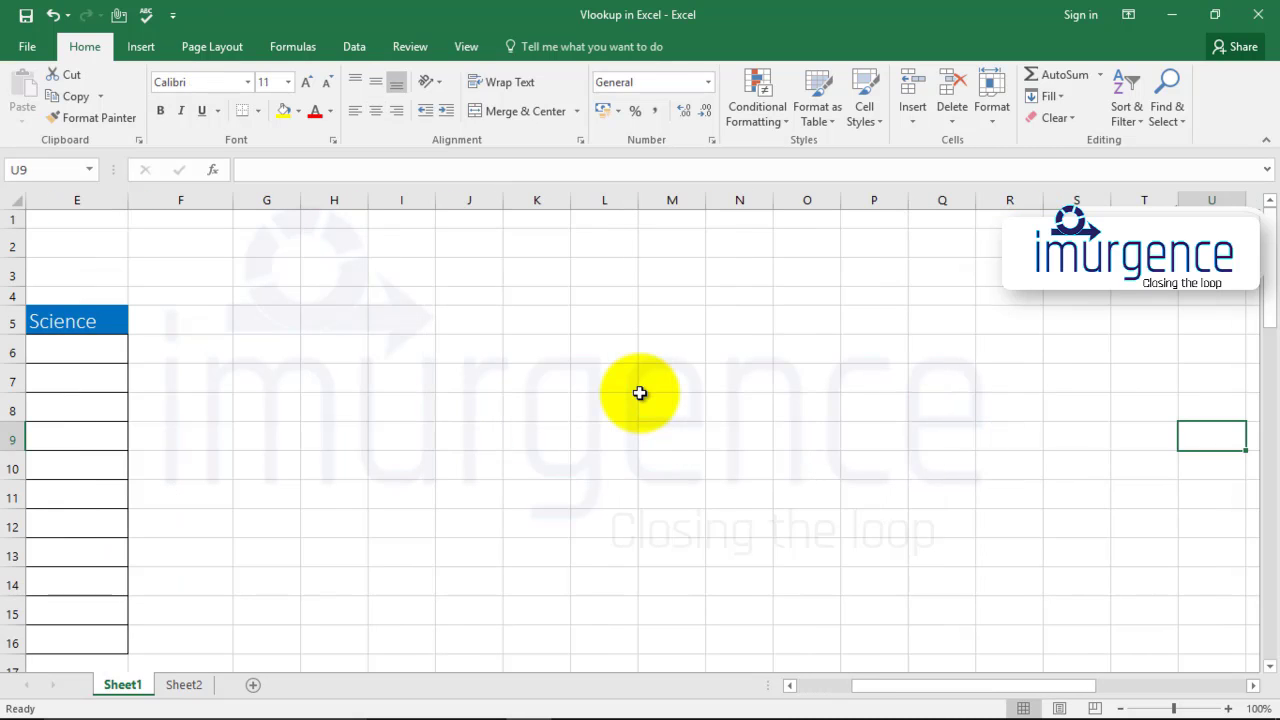
pyautogui.press('Right')
pyautogui.press('Right')
pyautogui.press('Right')
pyautogui.press('Right')
pyautogui.press('Right')
pyautogui.press('Right')
pyautogui.press('Right')
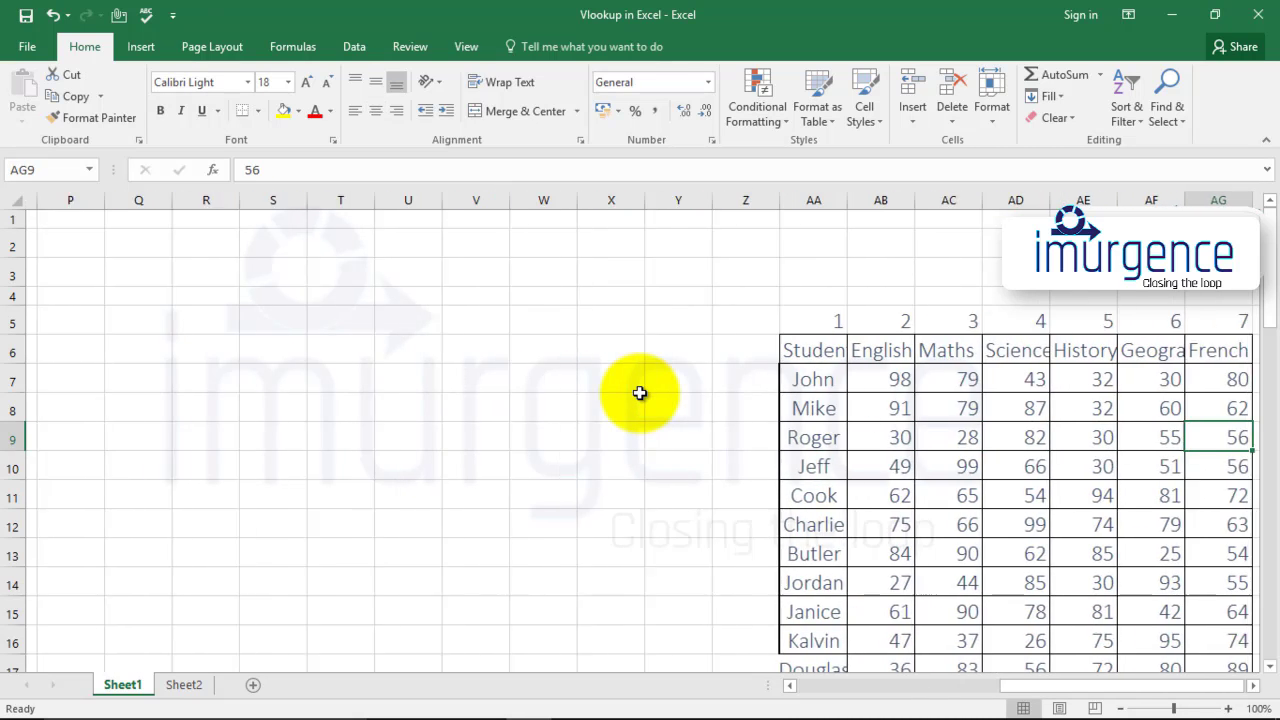
# Examine the list of students in column AA of the source marks table
pyautogui.press('Left')
pyautogui.press('Left')
pyautogui.press('Left')
pyautogui.press('Left')
pyautogui.press('Left')
pyautogui.press('Left')
pyautogui.press('Left')
pyautogui.press('Up')
pyautogui.press('Up')
pyautogui.press('Down')
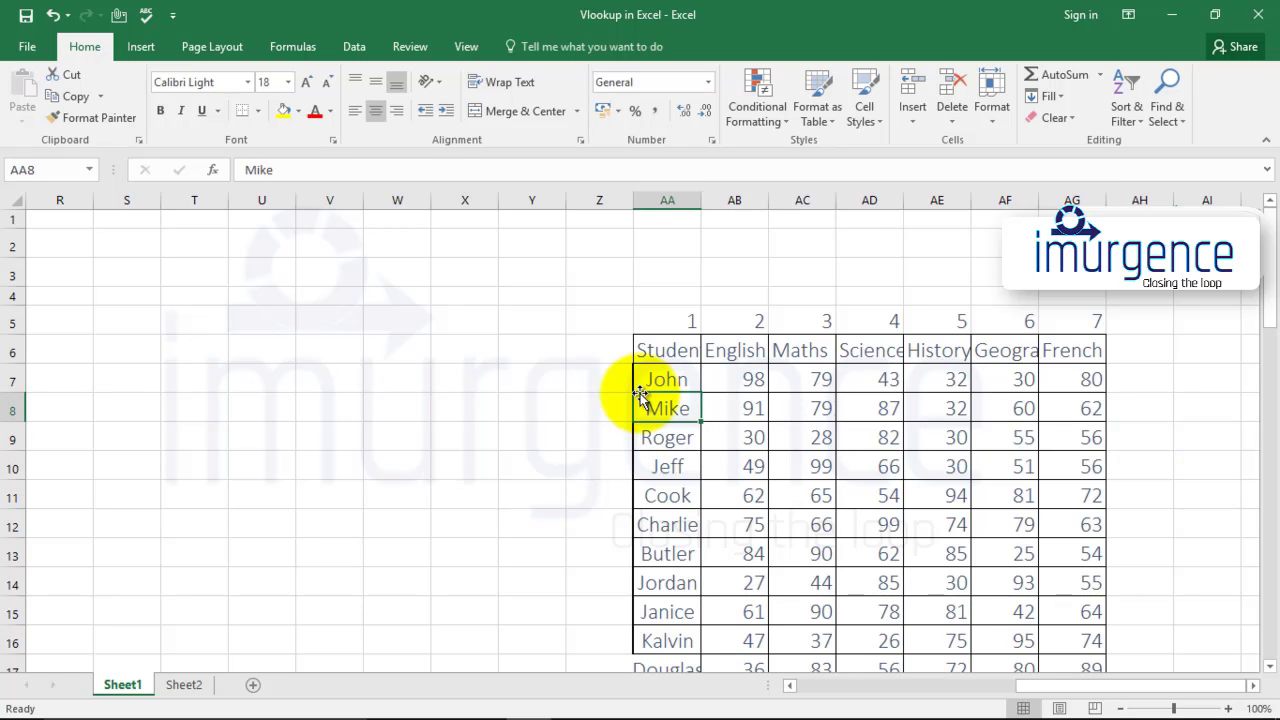
pyautogui.press('Down')
pyautogui.press('Down')
pyautogui.press('Down')
pyautogui.press('Down')
pyautogui.press('Down')
pyautogui.press('Down')
pyautogui.press('Down')
pyautogui.press('Down')
pyautogui.press('Down')
pyautogui.press('Down')
pyautogui.press('Down')
pyautogui.press('Down')
pyautogui.press('Down')
pyautogui.press('Down')
pyautogui.press('Down')
pyautogui.press('Down')
pyautogui.press('Up')
pyautogui.press('Up')
pyautogui.press('Up')
pyautogui.press('Up')
pyautogui.press('Up')
pyautogui.press('Up')
pyautogui.press('Up')
pyautogui.press('Up')
pyautogui.press('Up')
pyautogui.press('Up')
pyautogui.press('Up')
pyautogui.press('Up')
pyautogui.press('Up')
pyautogui.press('Up')
pyautogui.press('Up')
pyautogui.press('Up')
pyautogui.press('Up')
pyautogui.press('Up')
pyautogui.press('Up')
pyautogui.press('Up')
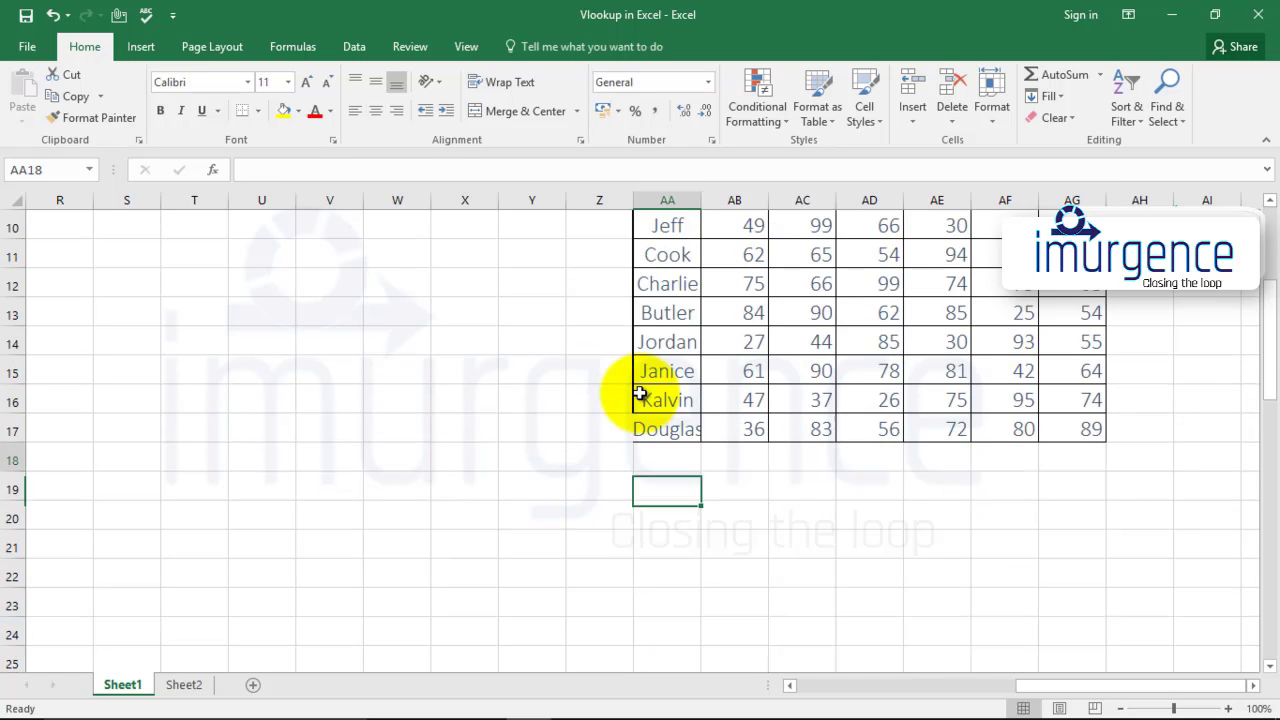
pyautogui.press('Down')
pyautogui.press('Down')
pyautogui.press('Down')
# Review the subject headings from English to French in row 6 of the source marks table
pyautogui.press('Right')
pyautogui.press('Right')
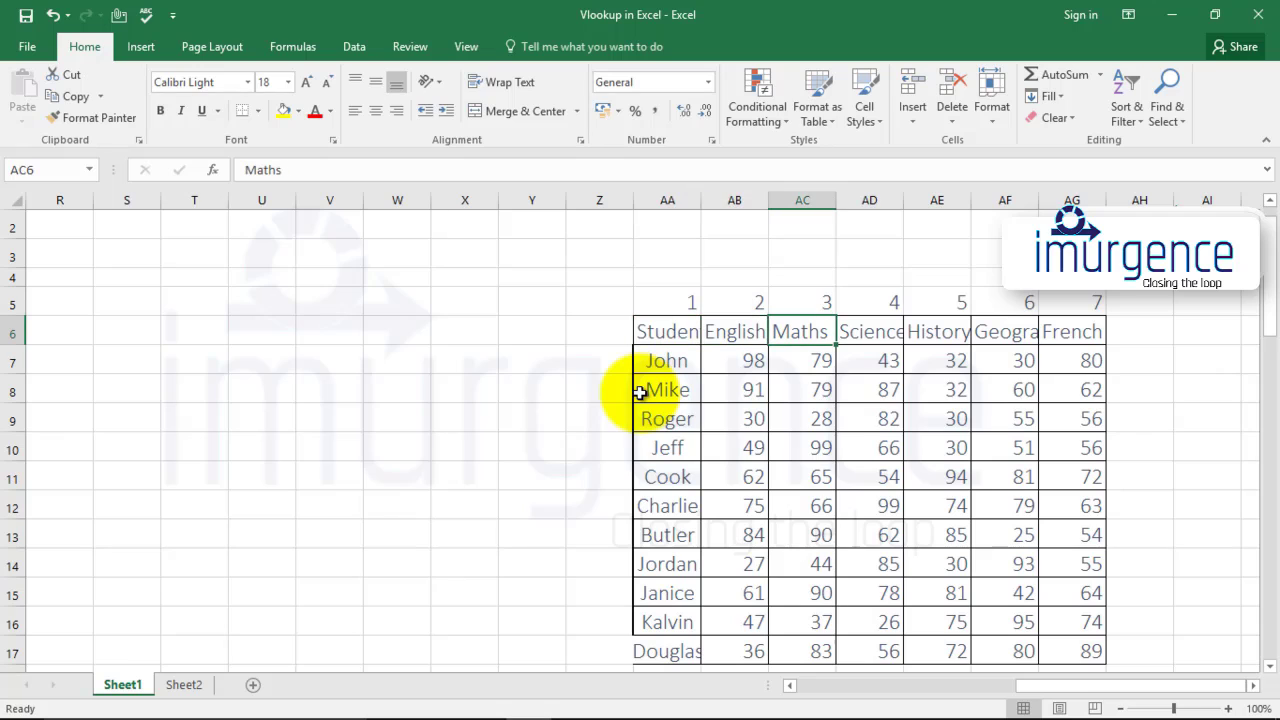
pyautogui.press('Right')
pyautogui.press('Right')
pyautogui.press('Right')
pyautogui.press('Right')
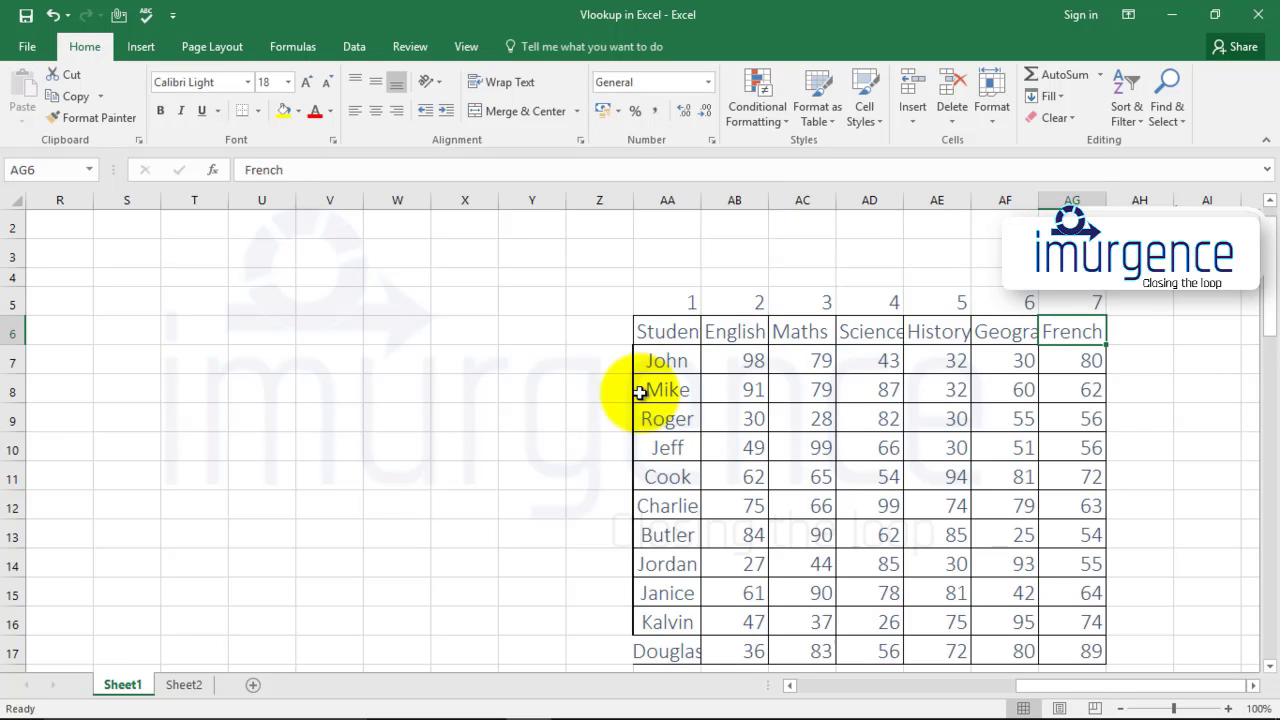
pyautogui.press('Left')
pyautogui.press('Left')
pyautogui.press('Left')
pyautogui.press('Left')
pyautogui.press('Right')
pyautogui.press('Right')
pyautogui.press('Right')
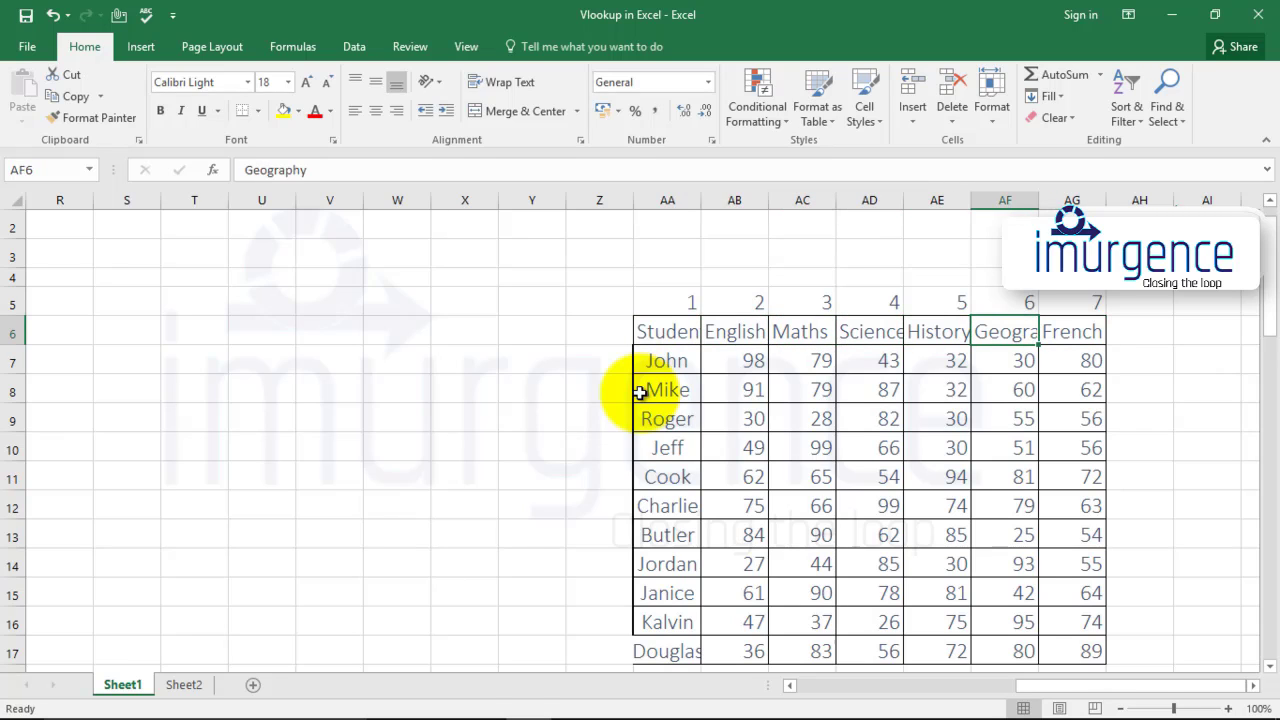
pyautogui.press('Left')
pyautogui.press('Left')
pyautogui.press('Left')
pyautogui.press('Left')
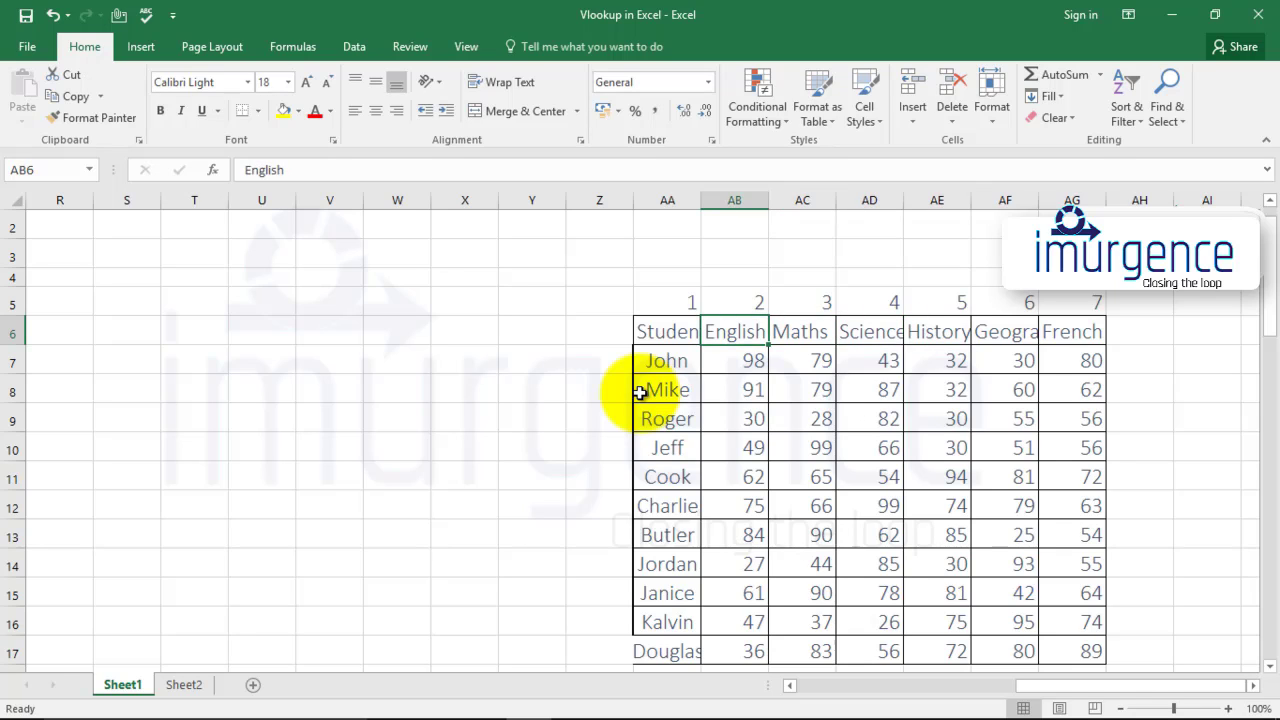
pyautogui.press('Right')
pyautogui.press('Right')
pyautogui.press('Right')
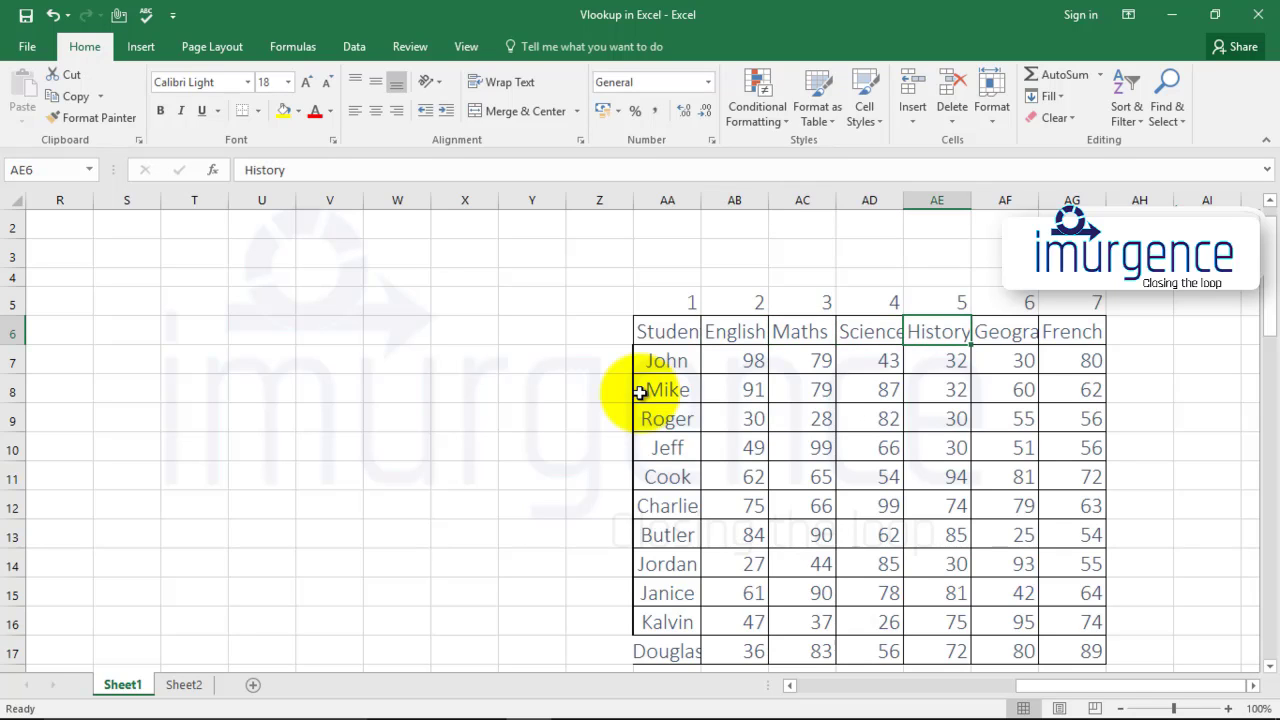
pyautogui.press('Right')
pyautogui.press('Right')
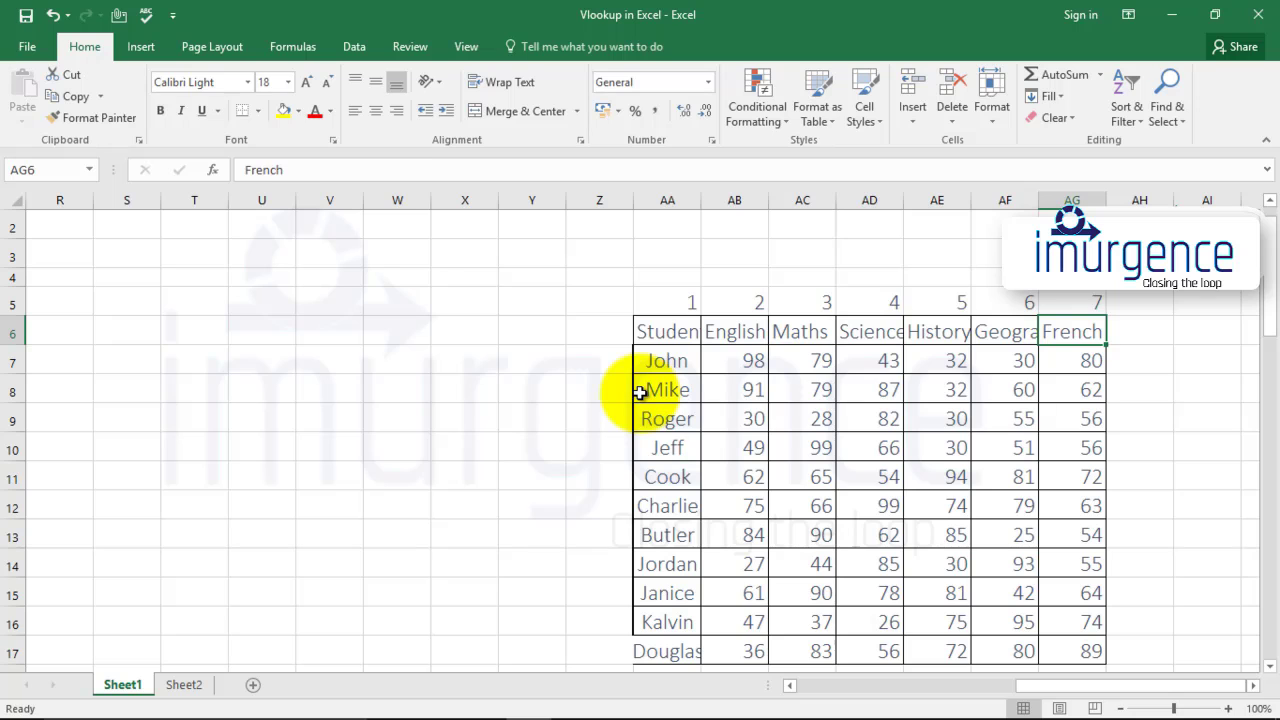
# Return to the blank results table in columns B to E and review its students and subject columns
pyautogui.press('Left')
pyautogui.press('Left')
pyautogui.press('Left')
pyautogui.press('Left')
pyautogui.press('Down')
pyautogui.press('Left')
pyautogui.press('Down')
pyautogui.press('Left')
pyautogui.press('Left')
pyautogui.press('Left')
pyautogui.press('Left')
pyautogui.press('Left')
pyautogui.press('Left')
pyautogui.press('Left')
pyautogui.press('Left')
pyautogui.press('Left')
pyautogui.press('Left')
pyautogui.press('Left')
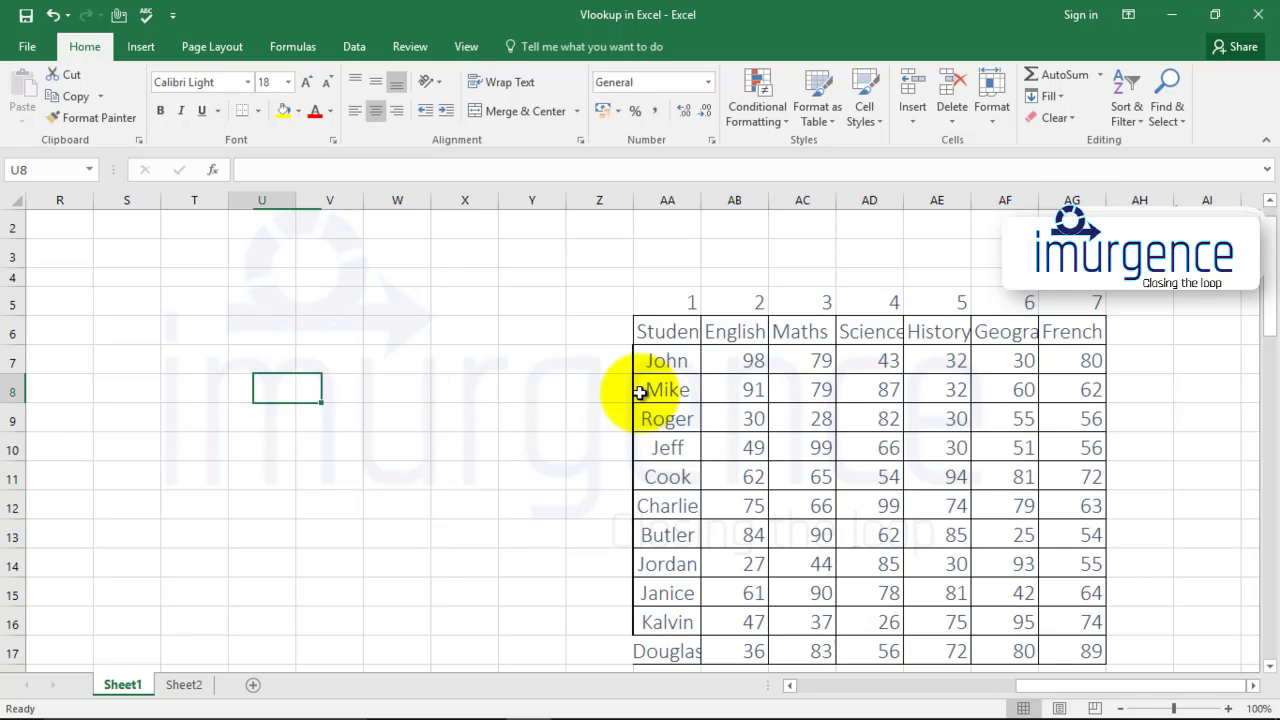
pyautogui.press('Left')
pyautogui.press('Left')
pyautogui.press('Left')
pyautogui.press('Left')
pyautogui.press('Left')
pyautogui.press('Left')
pyautogui.press('Left')
pyautogui.press('Left')
pyautogui.press('Left')
pyautogui.press('Left')
pyautogui.press('Left')
pyautogui.press('Left')
pyautogui.press('Left')
pyautogui.press('Left')
pyautogui.press('Left')
pyautogui.press('Left')
pyautogui.press('Right')
pyautogui.press('Right')
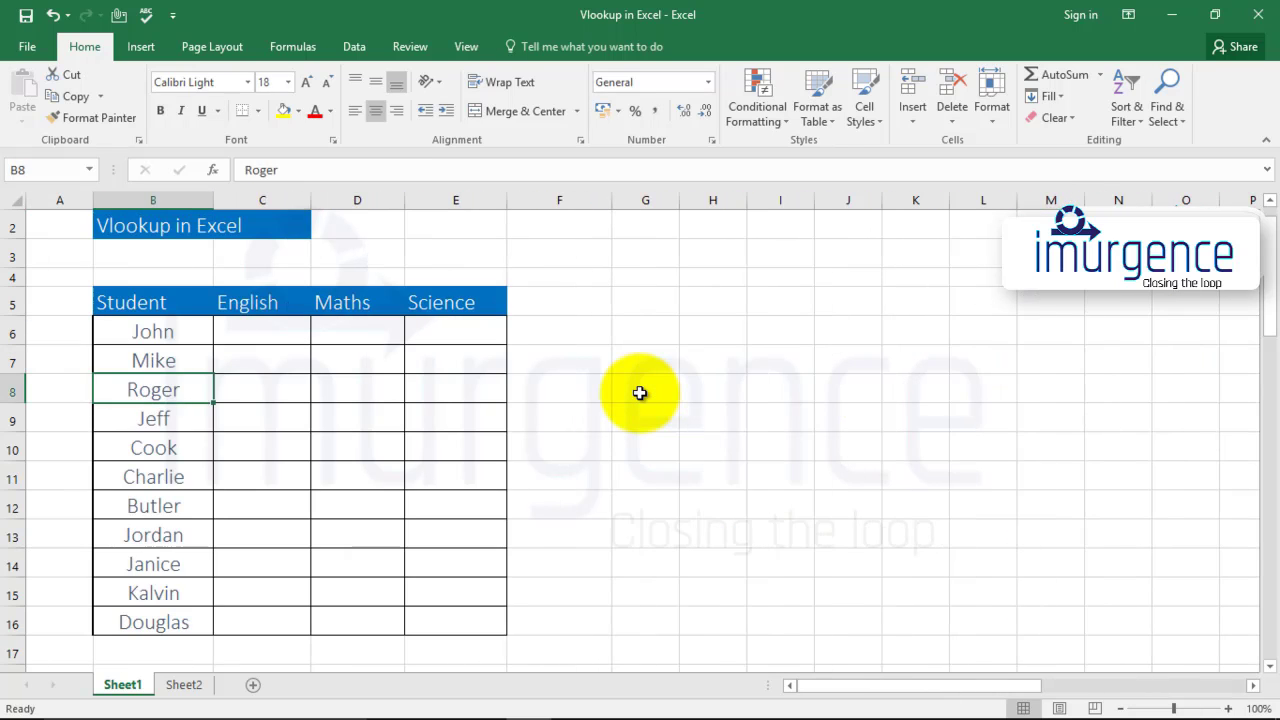
pyautogui.press('Up')
pyautogui.press('Up')
pyautogui.press('Left')
pyautogui.press('Down')
pyautogui.press('Down')
pyautogui.press('Up')
pyautogui.press('Up')
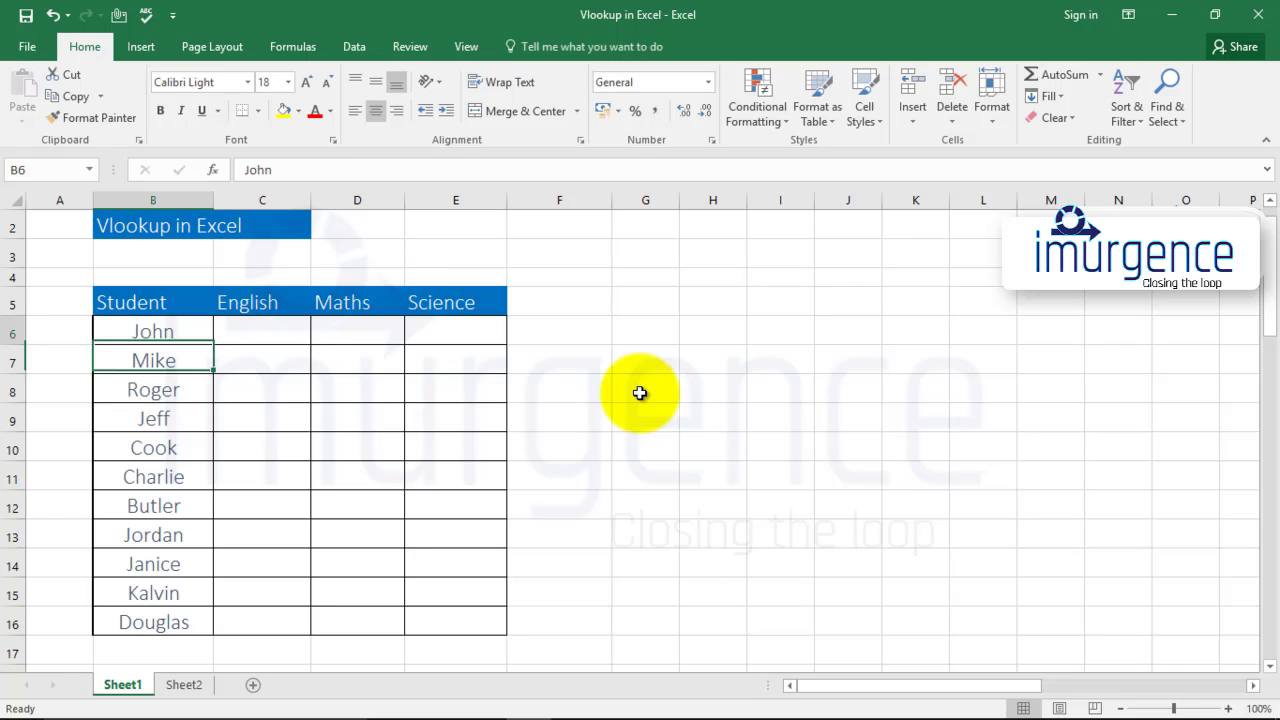
pyautogui.press('Right')
pyautogui.press('Right')
pyautogui.press('Right')
pyautogui.press('Right')
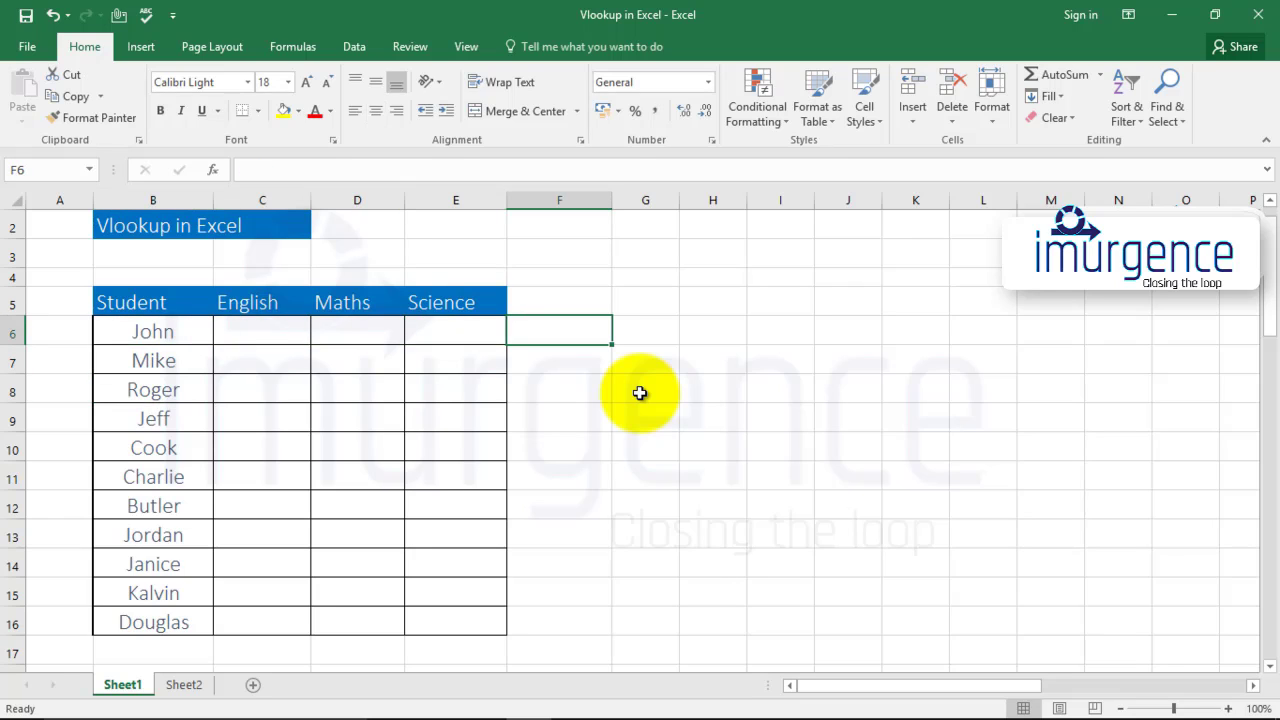
# Begin a VLOOKUP formula in cell C6 with B6 as the lookup value
pyautogui.press('Left')
pyautogui.press('Left')
pyautogui.press('Left')
pyautogui.press('Right')
pyautogui.press('Right')
pyautogui.press('Left')
pyautogui.press('Left')
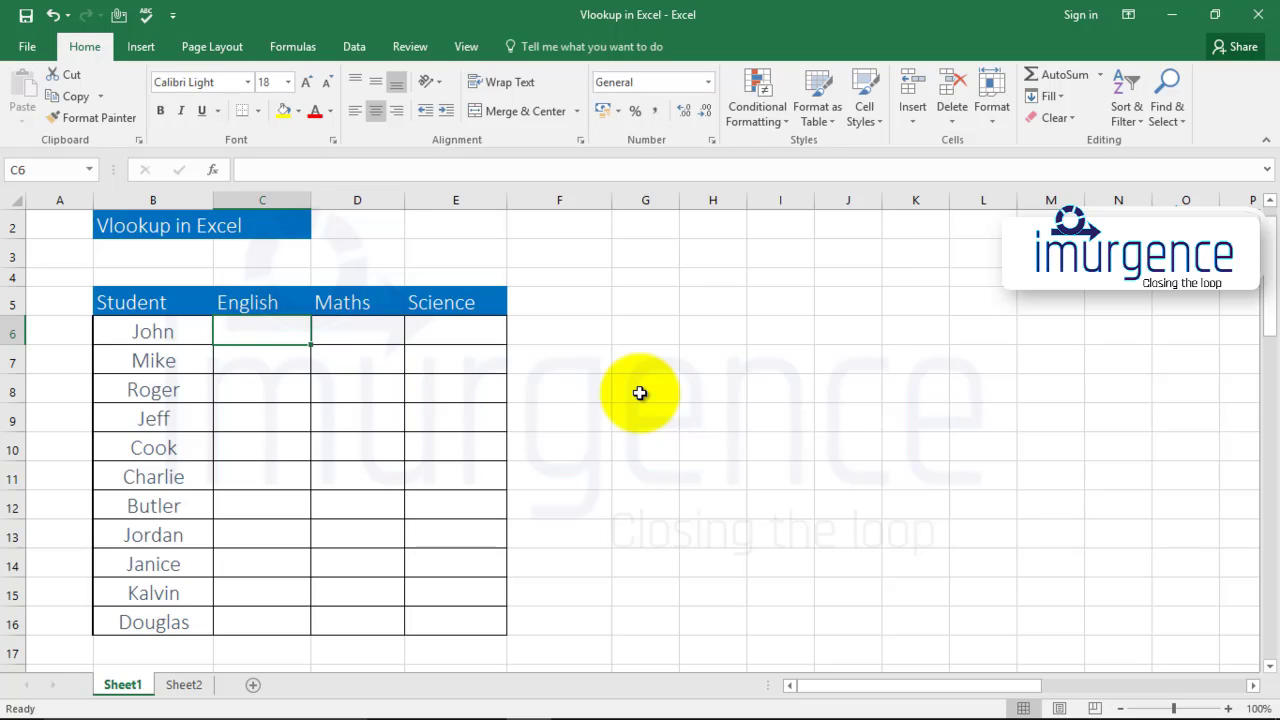
pyautogui.write('=')
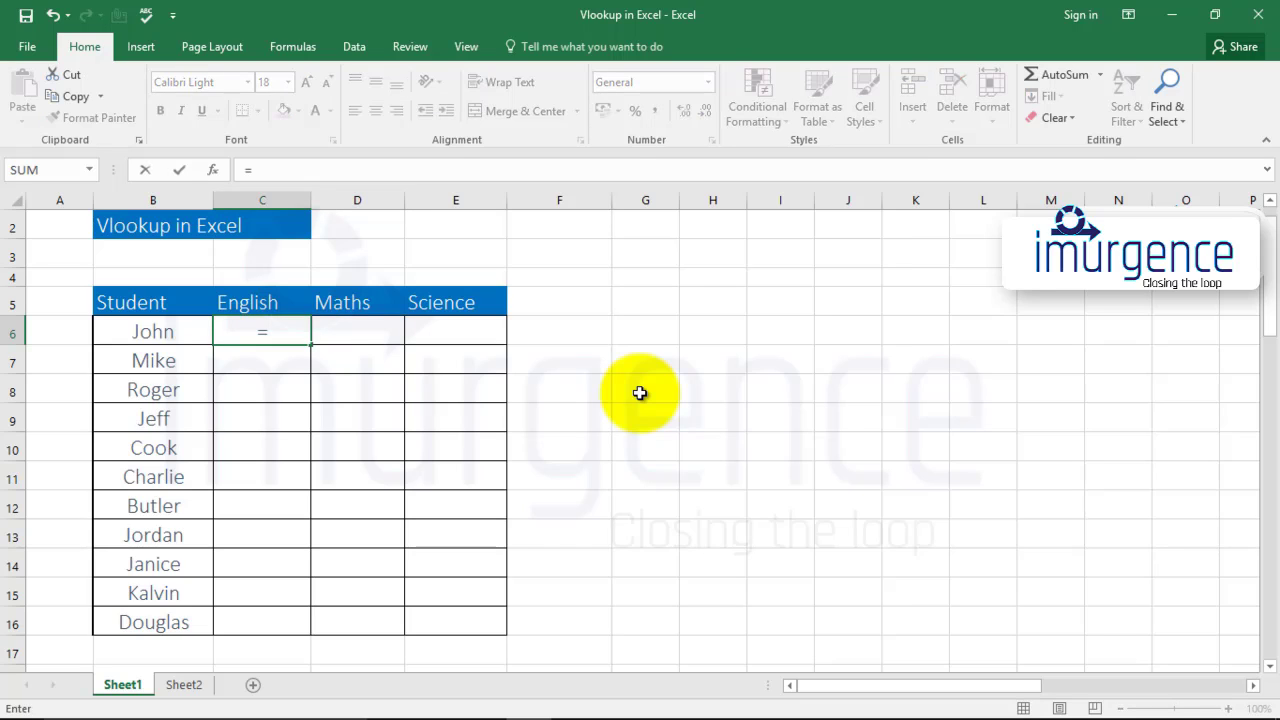
pyautogui.write('vl')
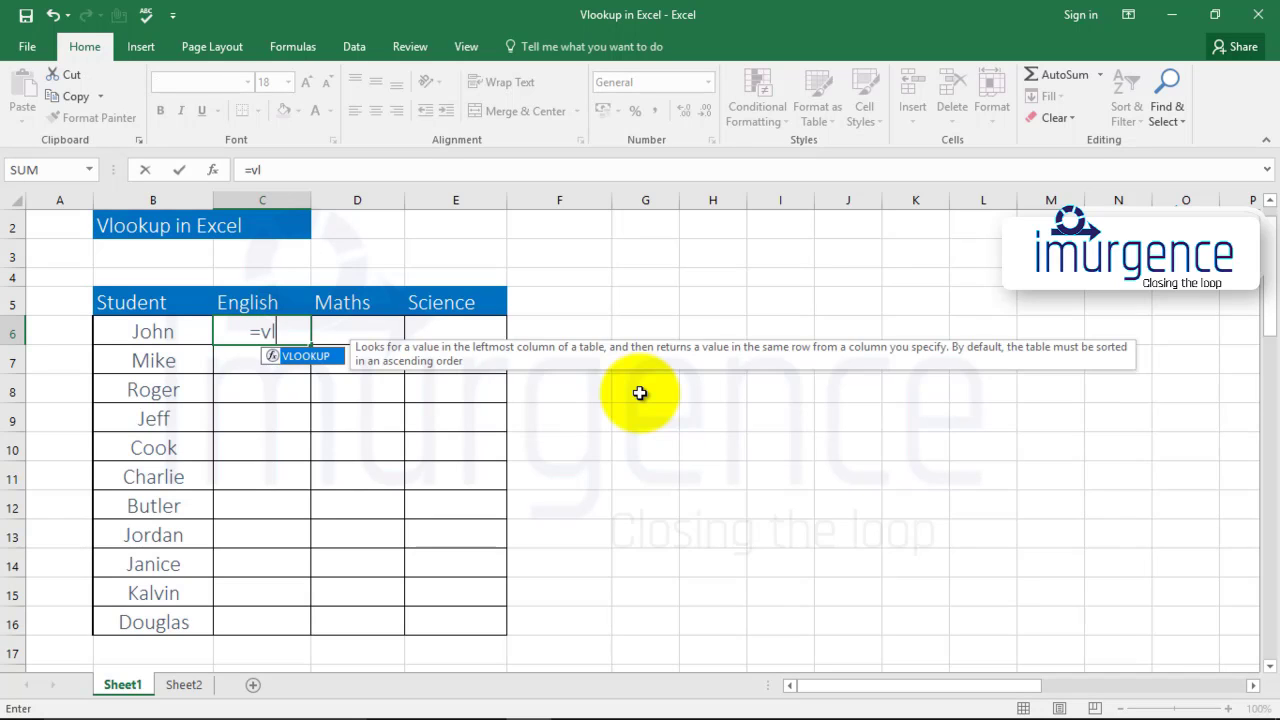
pyautogui.write('ookup')
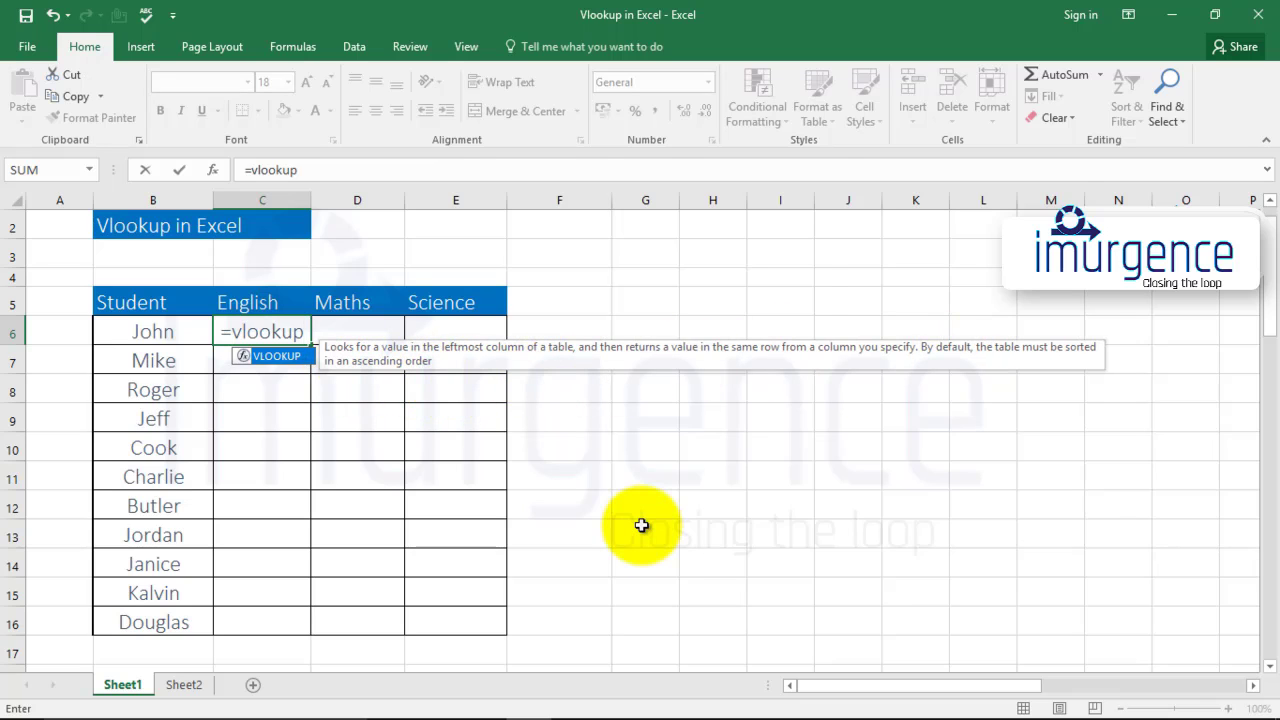
pyautogui.write('(')
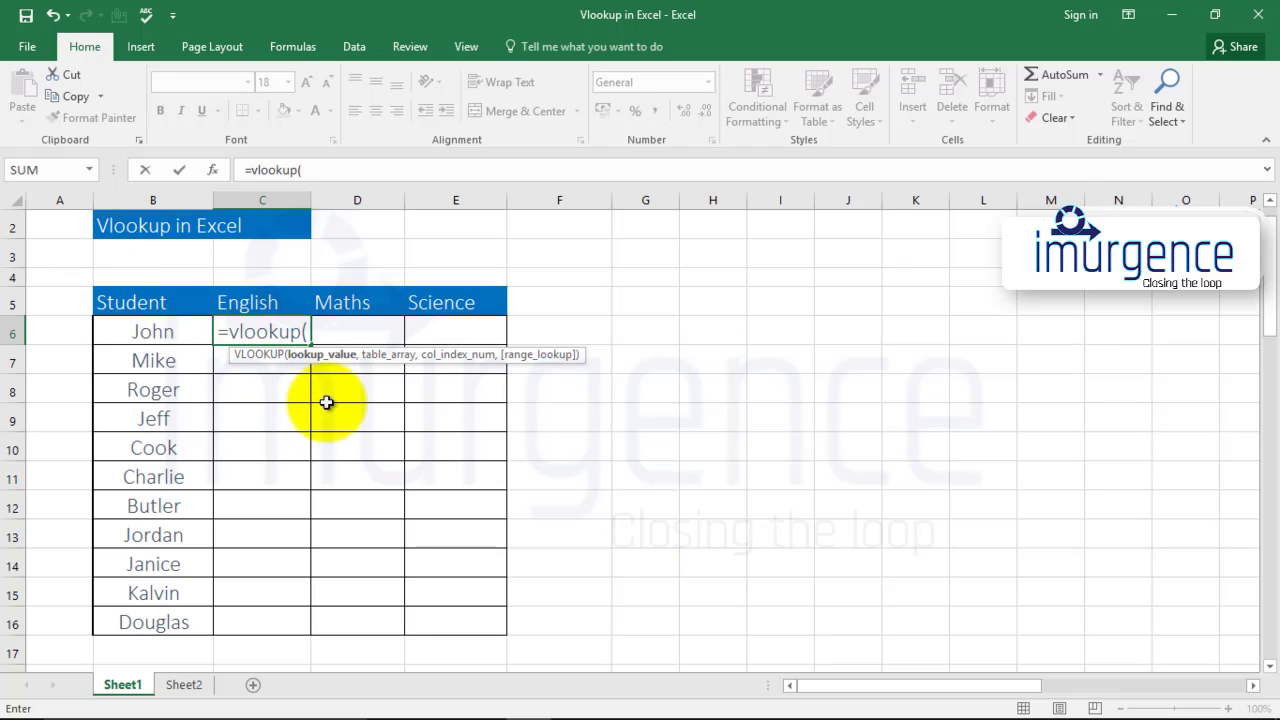
pyautogui.click(150, 331)
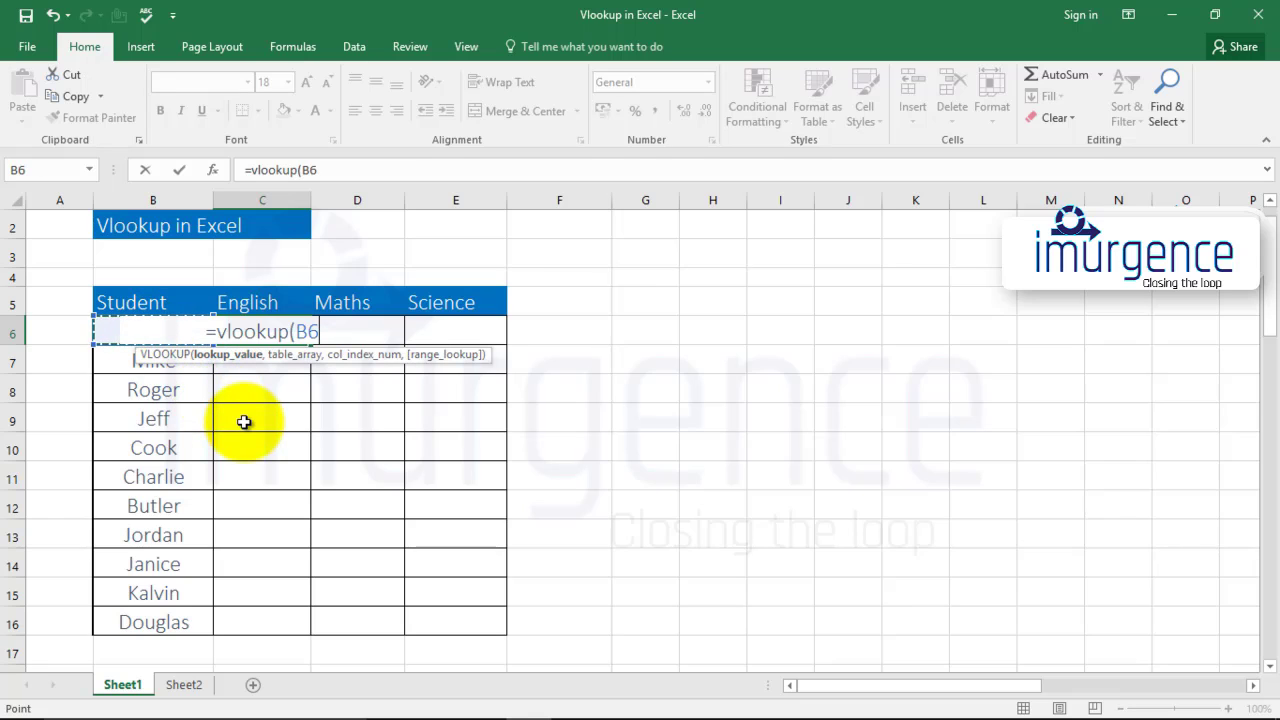
pyautogui.write(',')
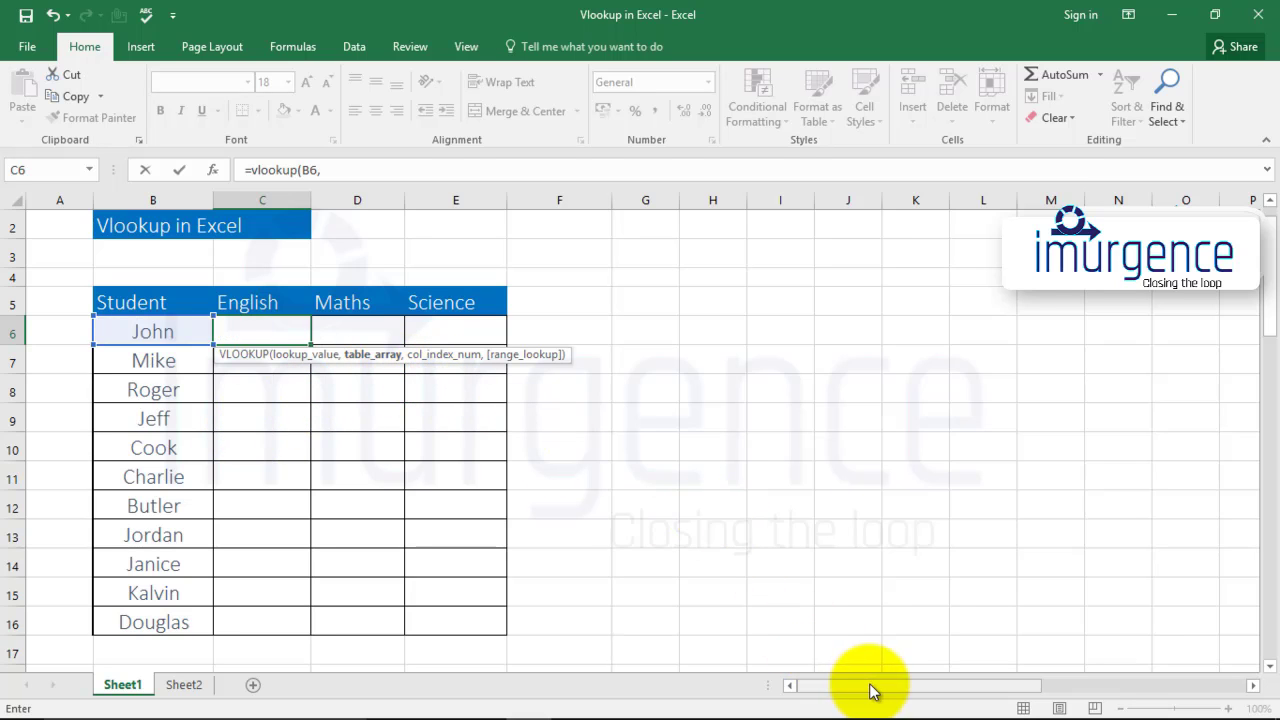
# Set the VLOOKUP table array to the source marks table range AA6:AG17
pyautogui.moveTo(870, 690); pyautogui.dragTo(1110, 690)
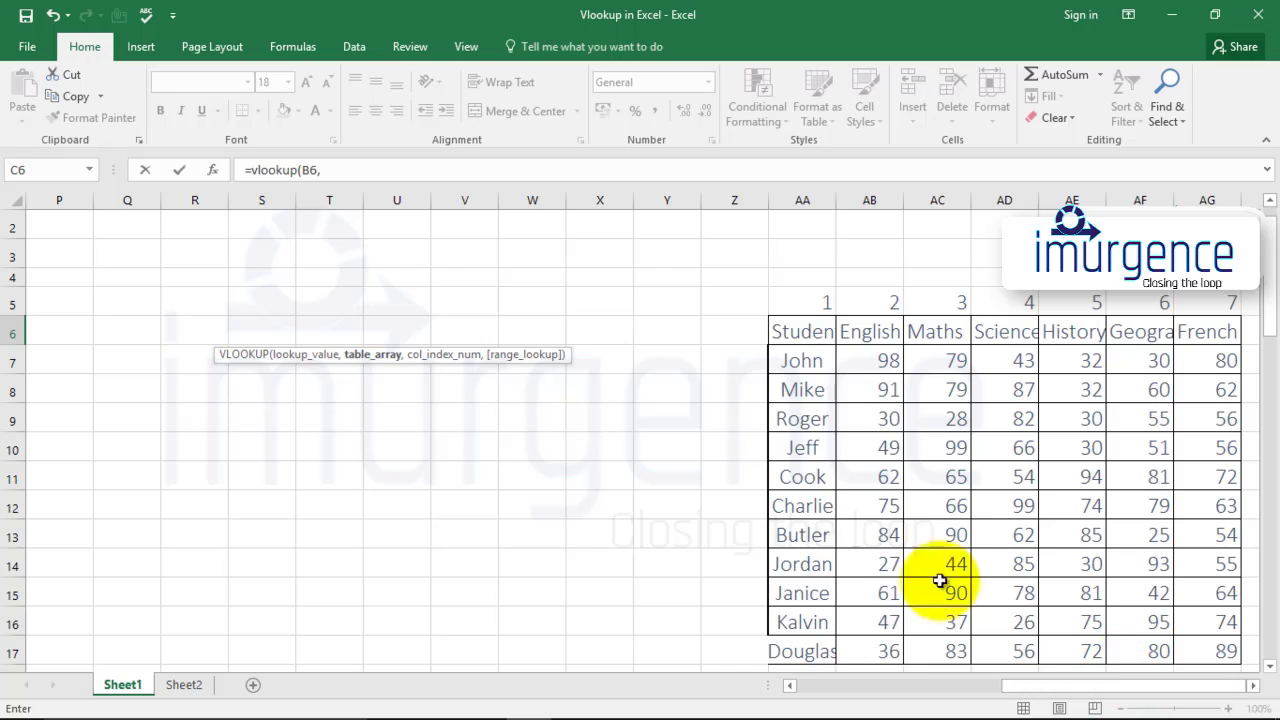
pyautogui.click(794, 305)
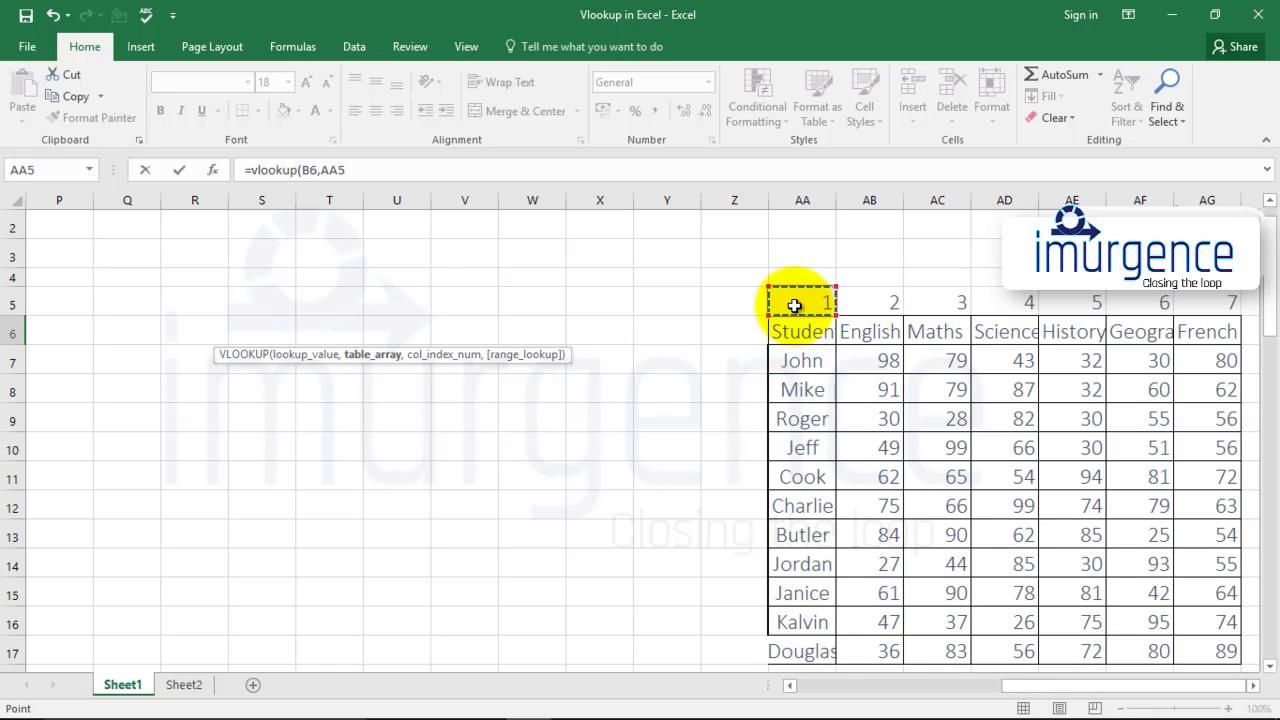
pyautogui.moveTo(796, 338); pyautogui.dragTo(1203, 651)
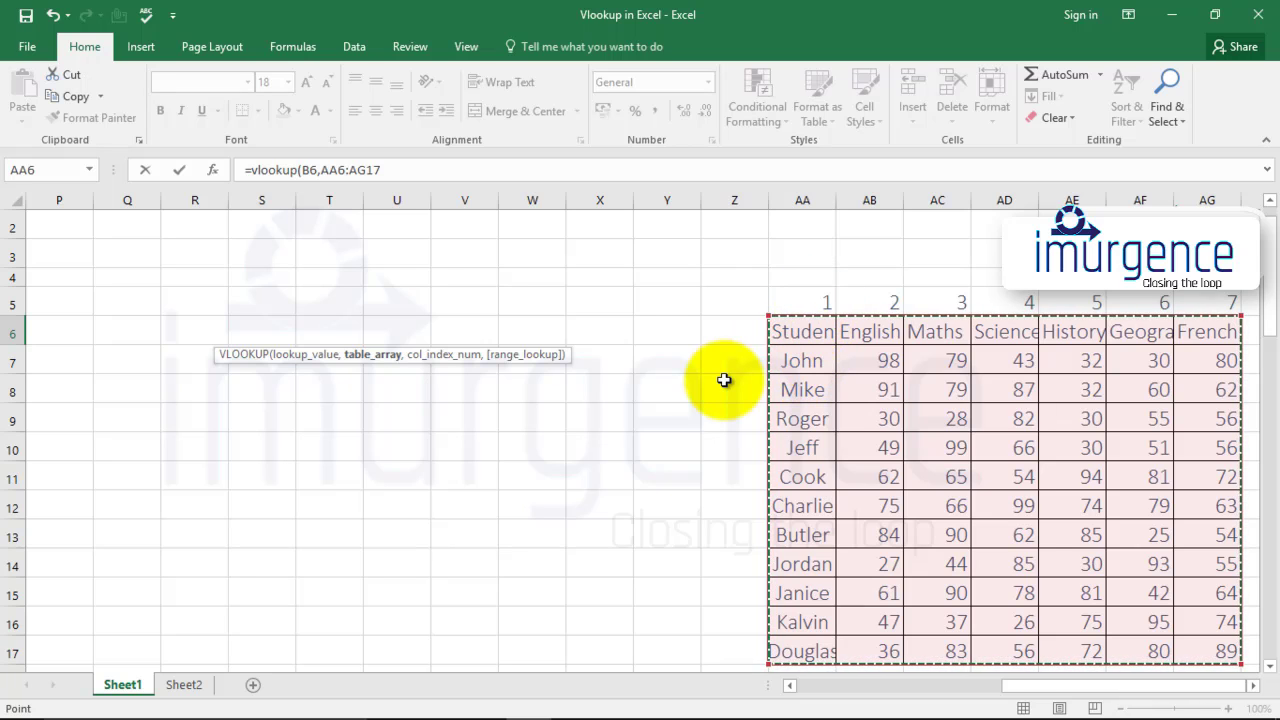
pyautogui.write(',')
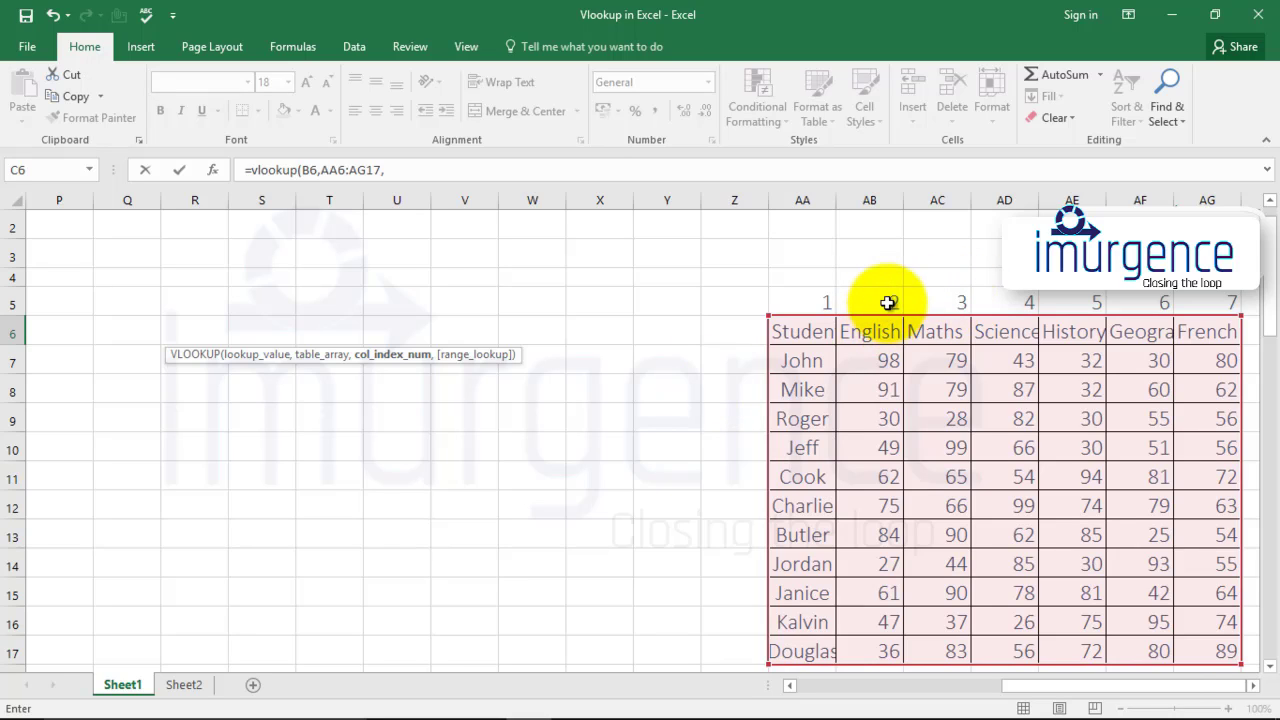
# Complete the C6 formula with column index 2 and an empty range-lookup argument, giving =VLOOKUP(B6,AA6:AG17,2,)
pyautogui.write('2')
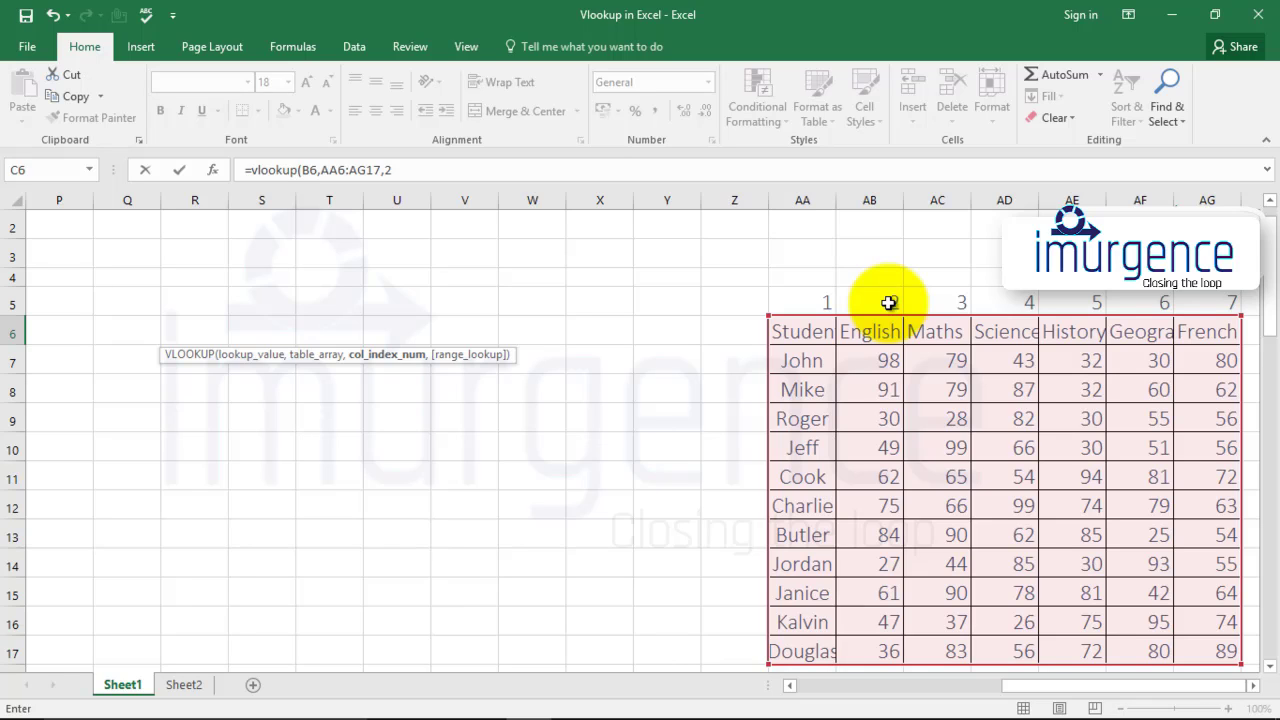
pyautogui.write(',')
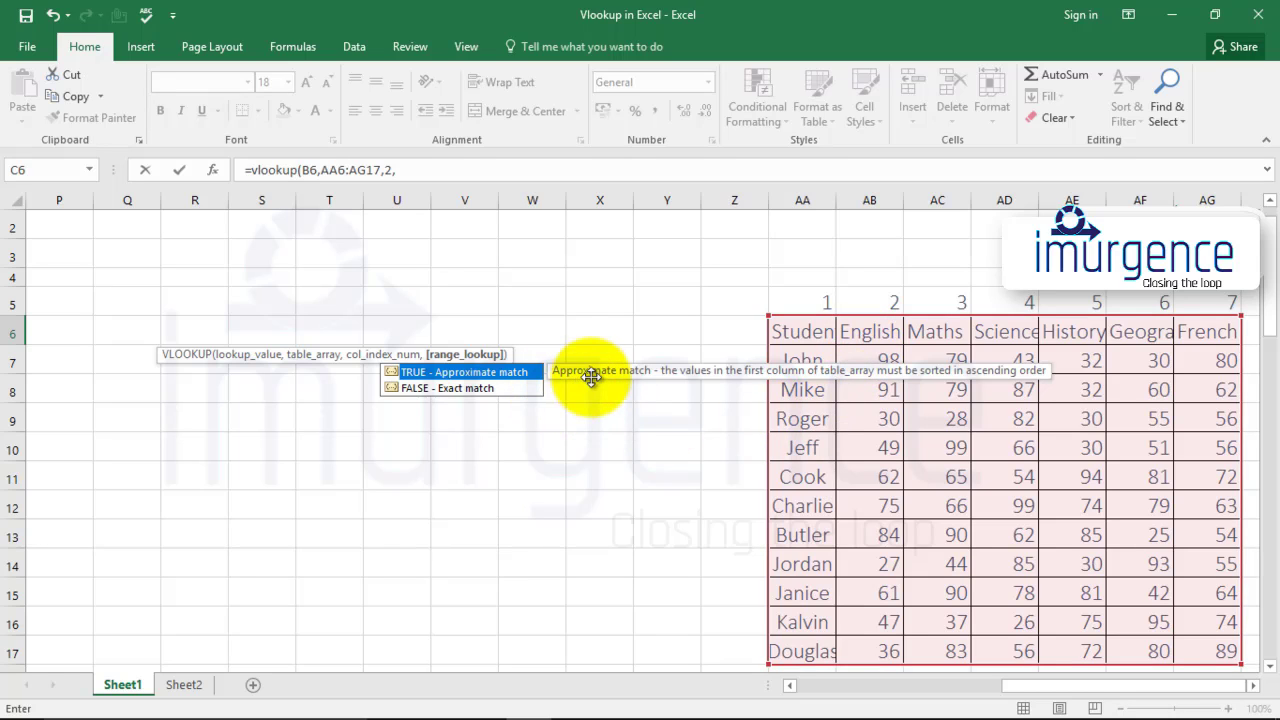
pyautogui.click(473, 390)
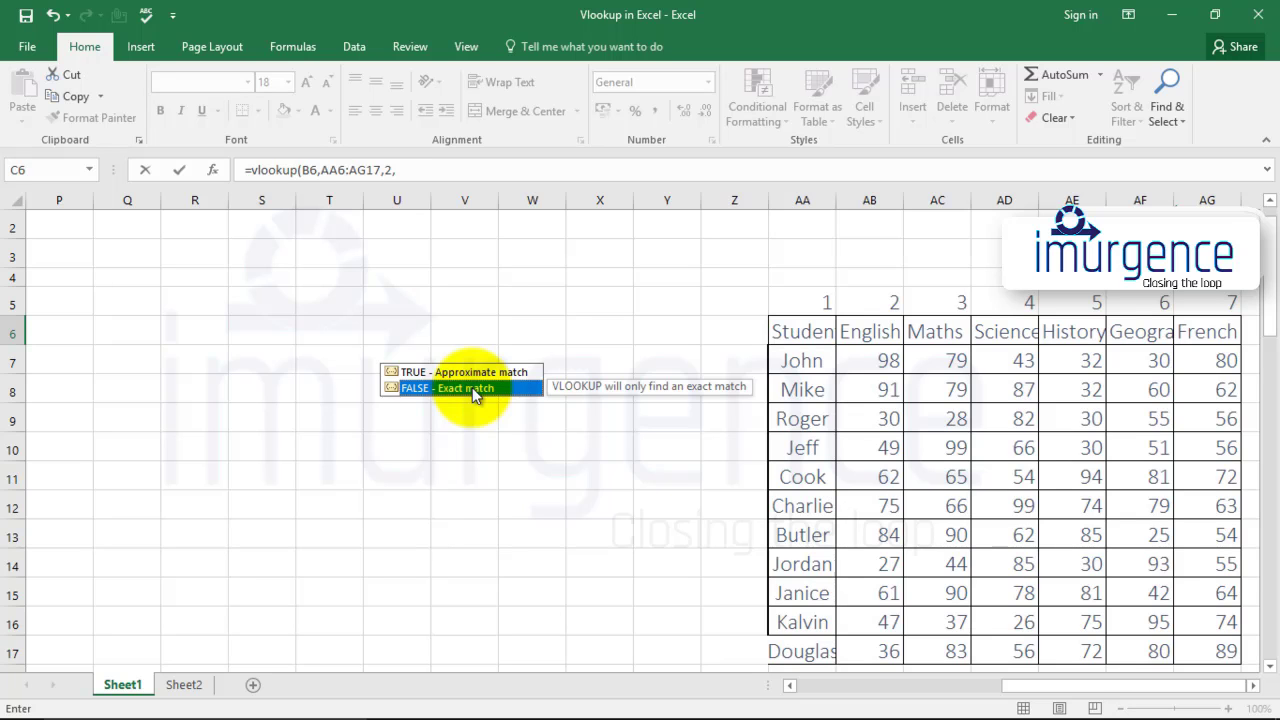
pyautogui.write(')')
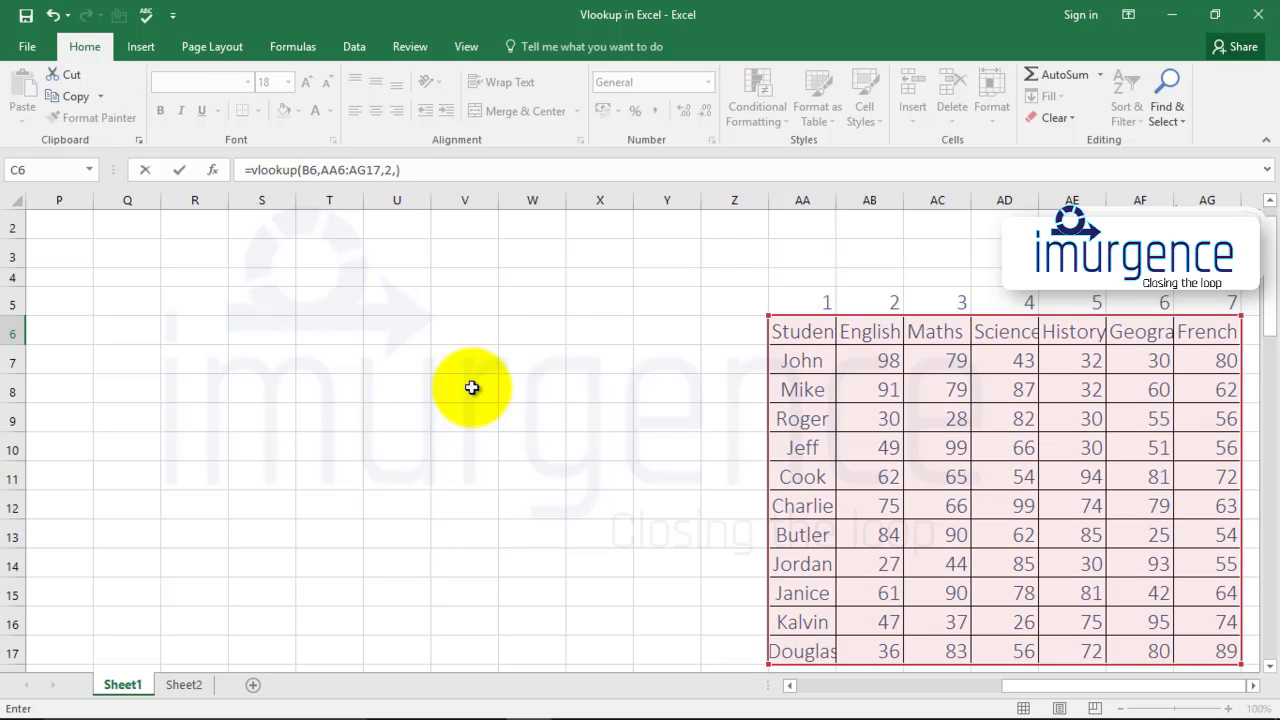
pyautogui.press('Return')
pyautogui.press('Up')
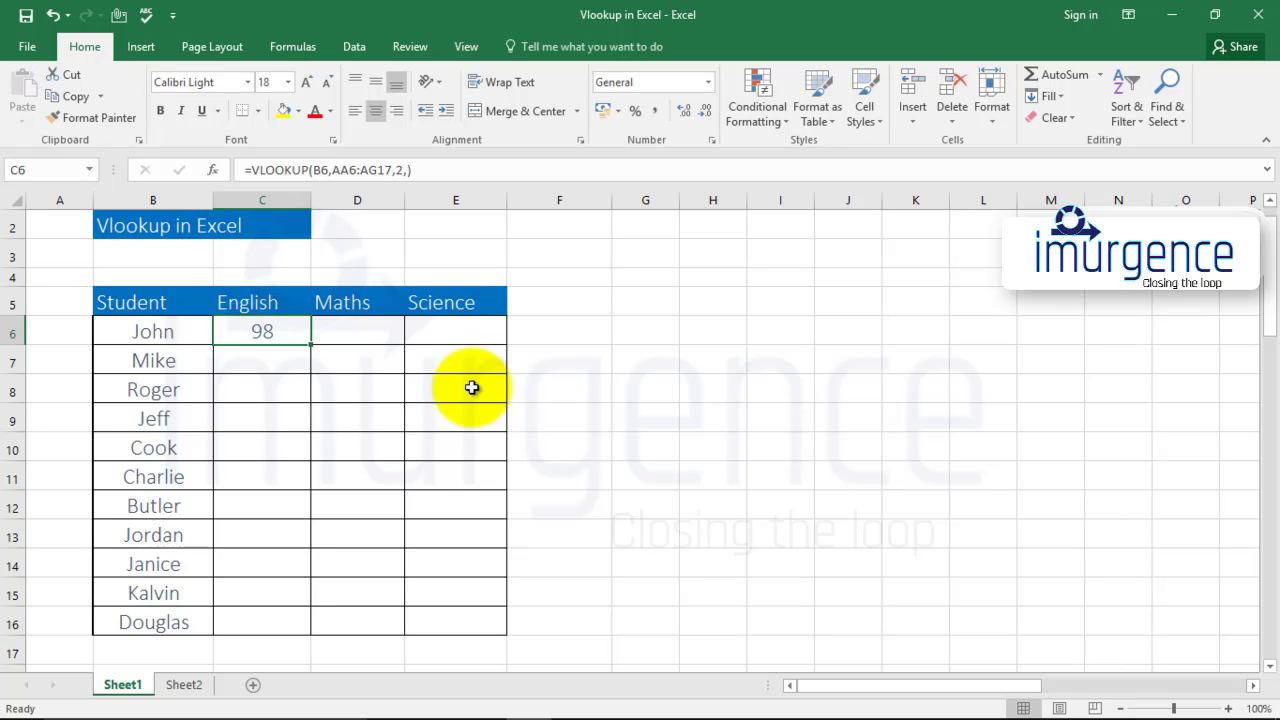
# Check the first student's English mark against the source table starting in column AA, and return to the results table
pyautogui.press('Right')
pyautogui.press('Right')
pyautogui.press('Right')
pyautogui.press('Right')
pyautogui.press('Right')
pyautogui.press('Right')
pyautogui.press('Right')
pyautogui.press('Right')
pyautogui.press('Right')
pyautogui.press('Right')
pyautogui.press('Right')
pyautogui.press('Right')
pyautogui.press('Right')
pyautogui.press('Right')
pyautogui.press('Right')
pyautogui.press('Right')
pyautogui.press('Right')
pyautogui.press('Right')
pyautogui.press('Right')
pyautogui.press('Right')
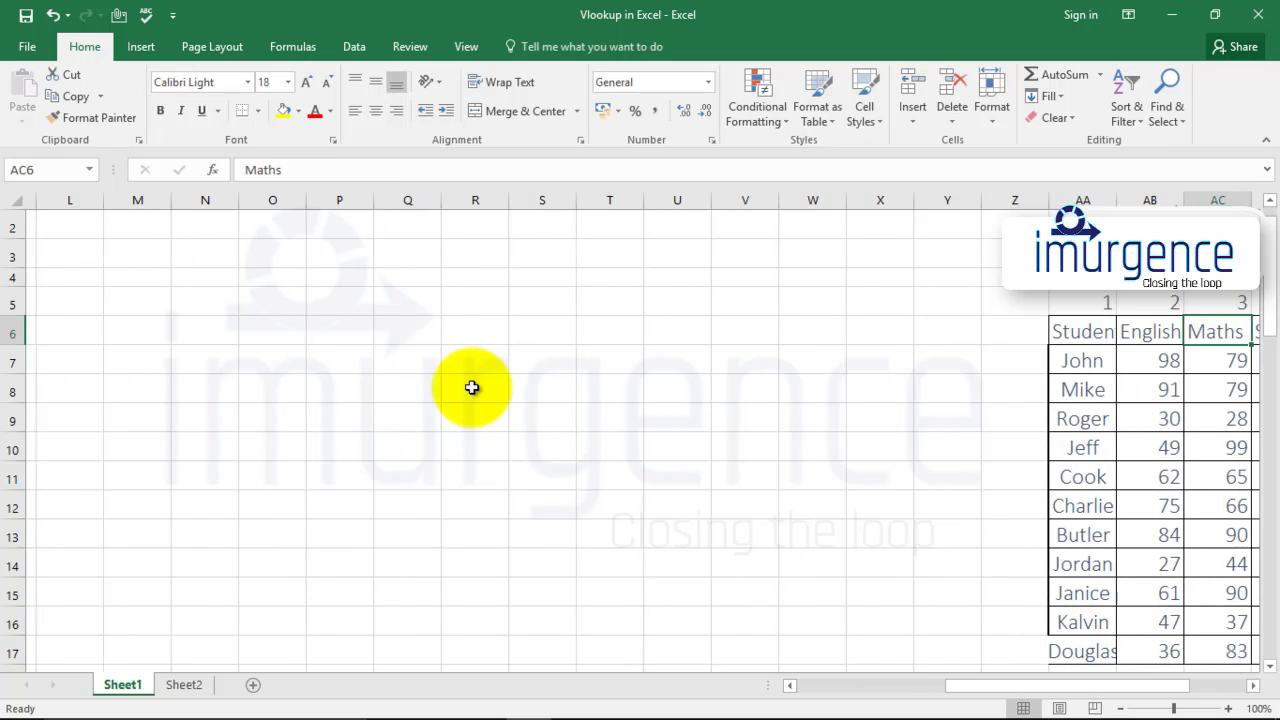
pyautogui.press('Left')
pyautogui.press('Left')
pyautogui.press('Down')
pyautogui.press('Right')
pyautogui.press('Left')
pyautogui.press('Left')
pyautogui.press('Left')
pyautogui.press('Left')
pyautogui.press('Left')
pyautogui.press('Left')
pyautogui.press('Left')
pyautogui.press('Left')
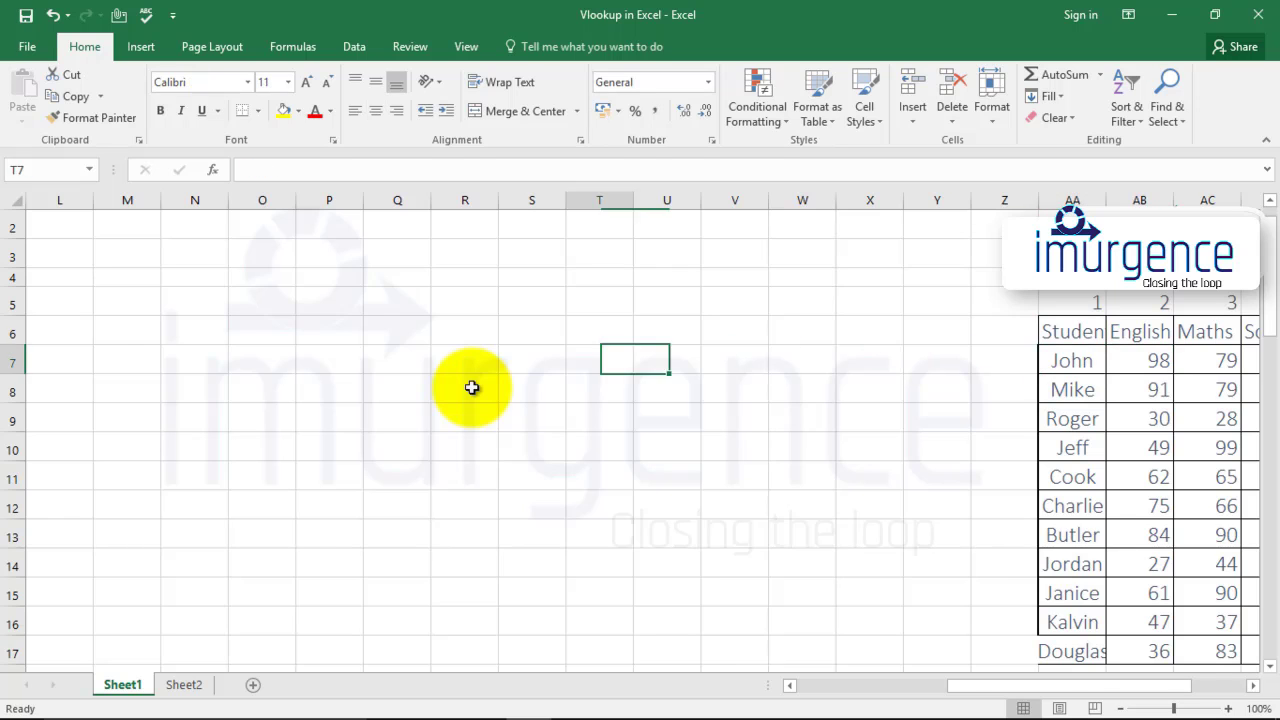
pyautogui.press('Left')
pyautogui.press('Left')
pyautogui.press('Left')
pyautogui.press('Left')
pyautogui.press('Left')
pyautogui.press('Left')
pyautogui.press('Left')
pyautogui.press('Left')
pyautogui.press('Left')
pyautogui.press('Left')
pyautogui.press('Left')
pyautogui.press('Left')
pyautogui.press('Left')
pyautogui.press('Left')
pyautogui.press('Left')
pyautogui.press('Left')
pyautogui.press('Left')
pyautogui.press('Left')
pyautogui.press('Right')
pyautogui.press('Up')
pyautogui.press('Down')
pyautogui.press('Down')
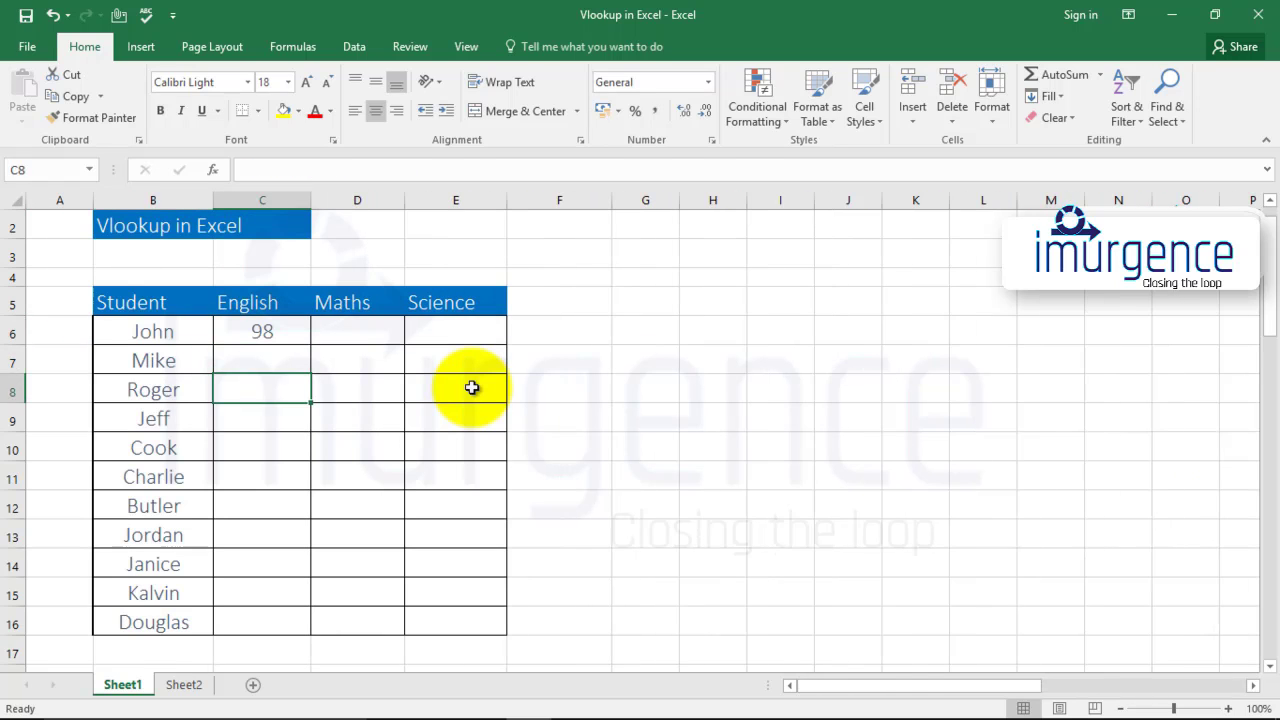
# Begin a VLOOKUP formula in cell C9 with that row's student name as quoted text for the lookup value
pyautogui.press('Down')
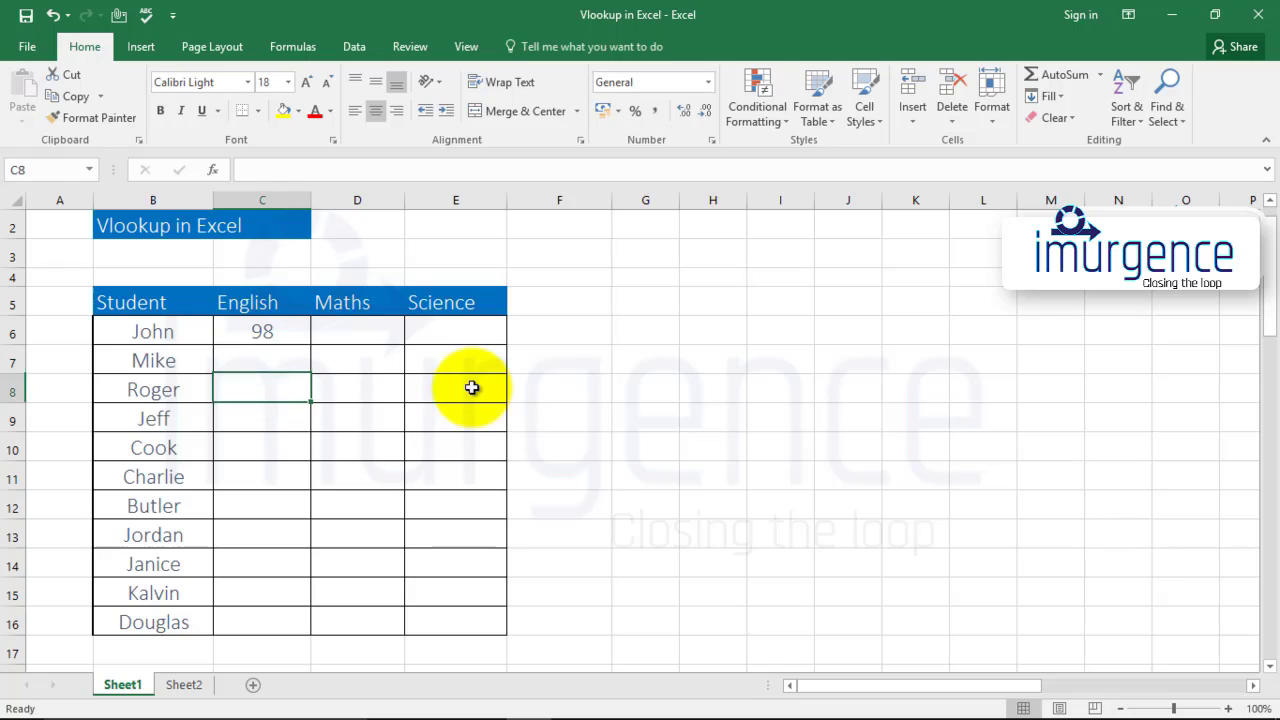
pyautogui.press('Down')
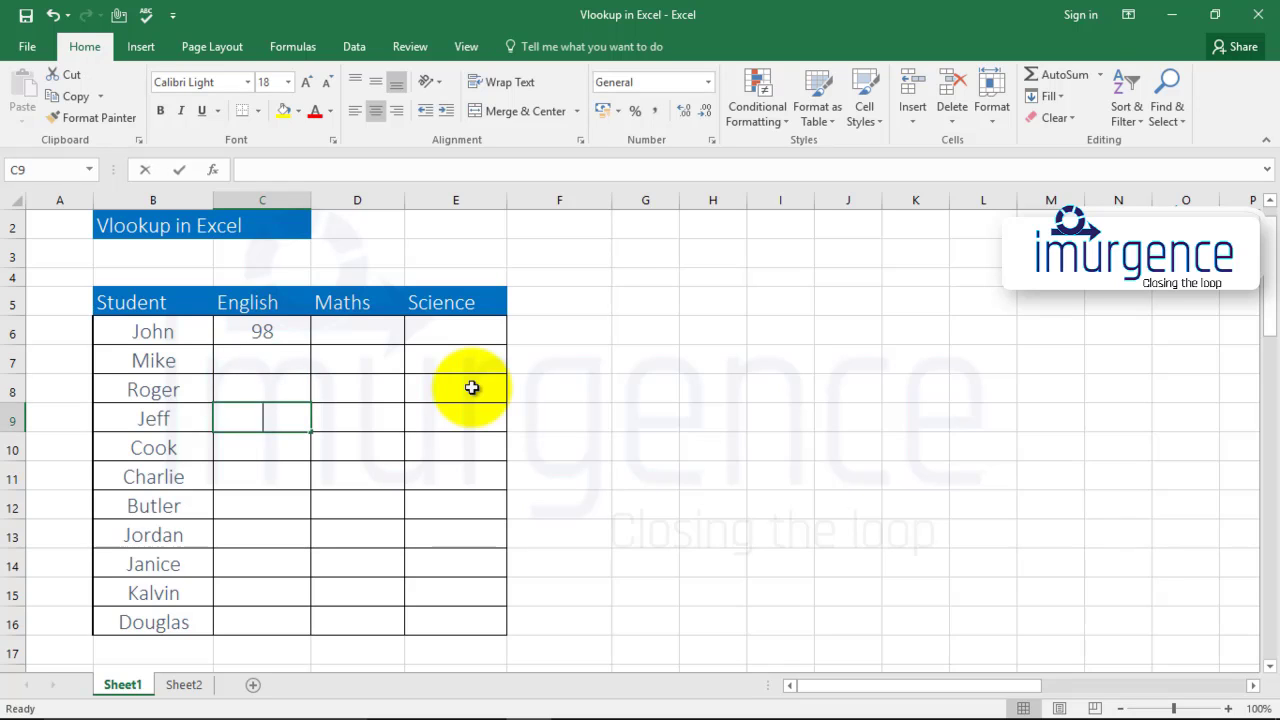
pyautogui.write('=vlo')
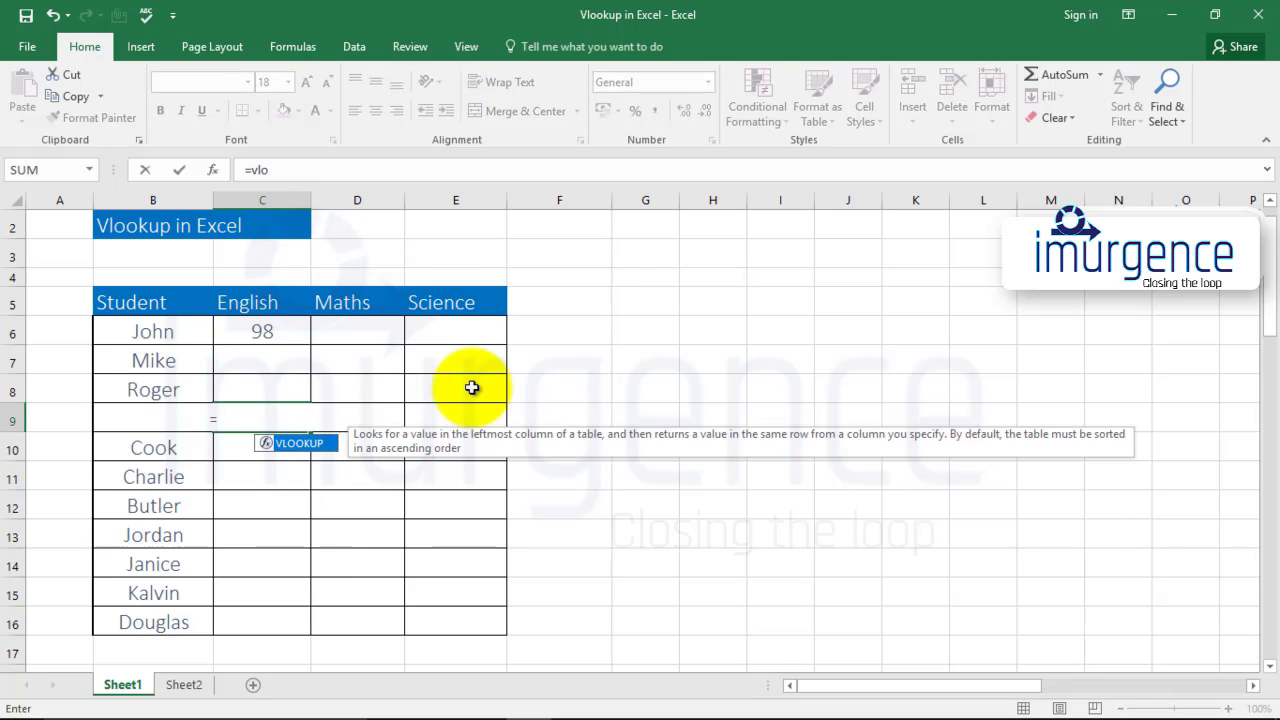
pyautogui.press('Tab')
pyautogui.press('Left')
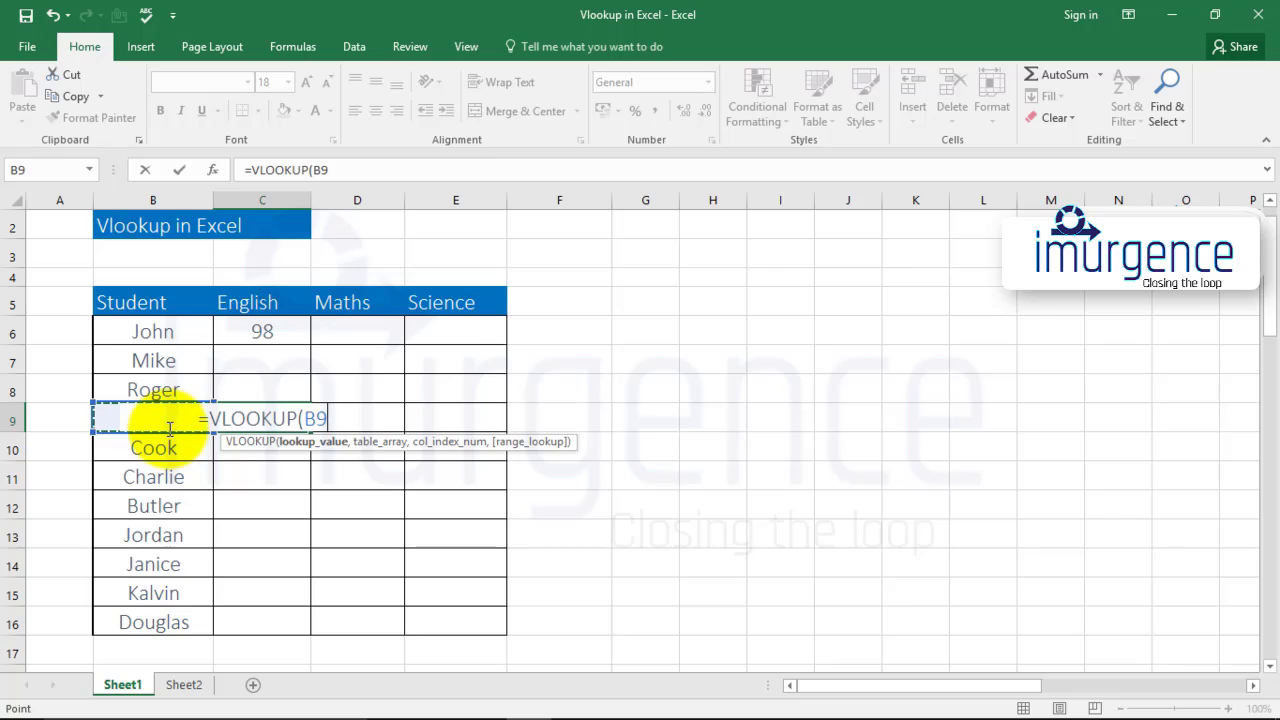
pyautogui.press('BackSpace')
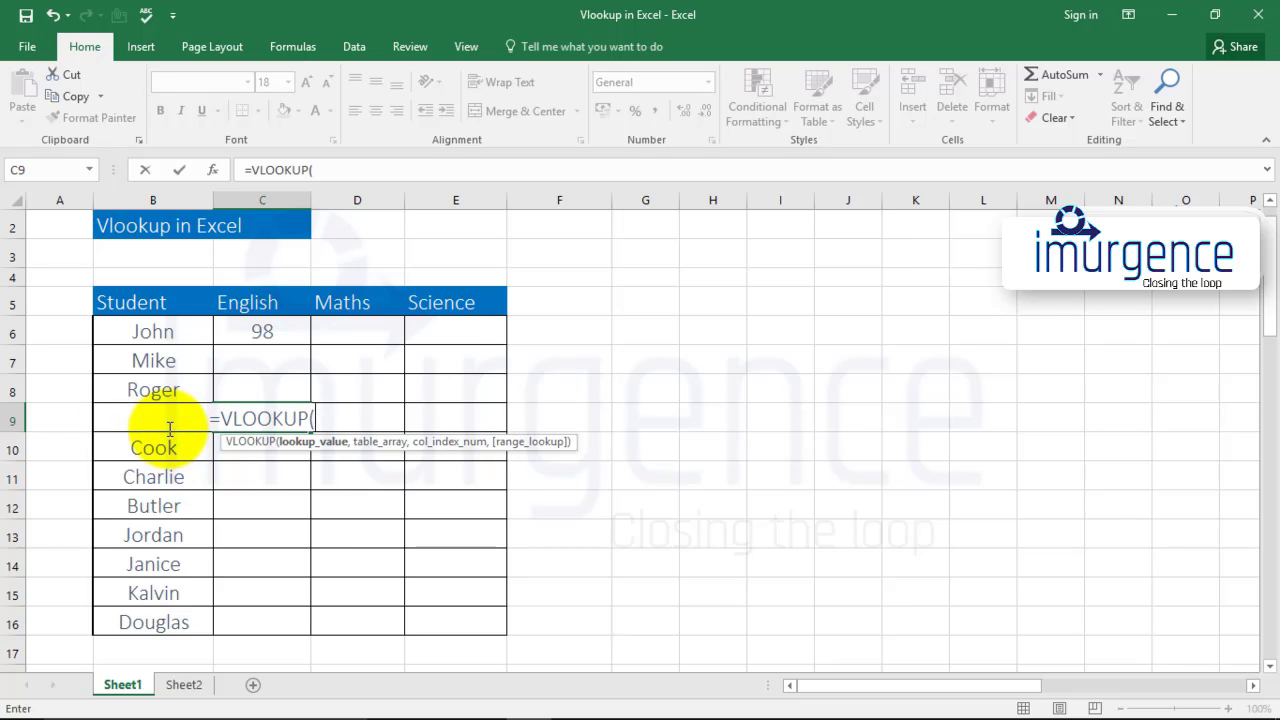
pyautogui.write('"jeff')
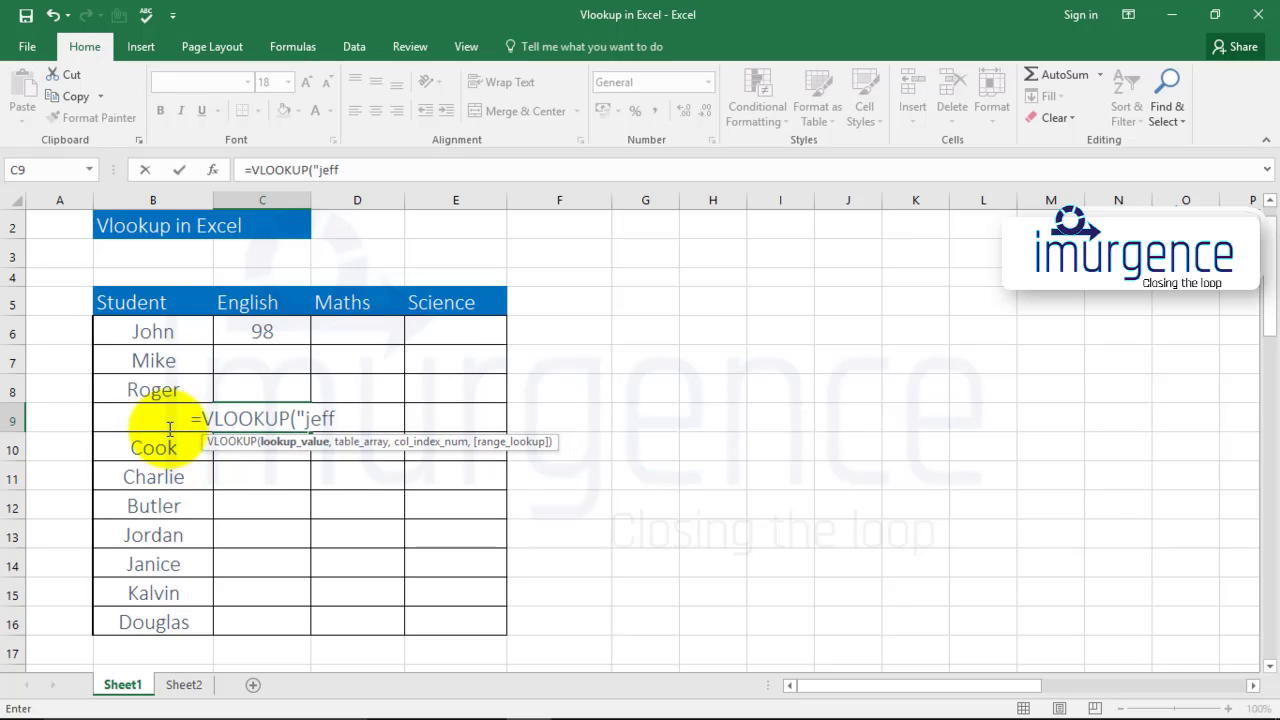
pyautogui.write('"')
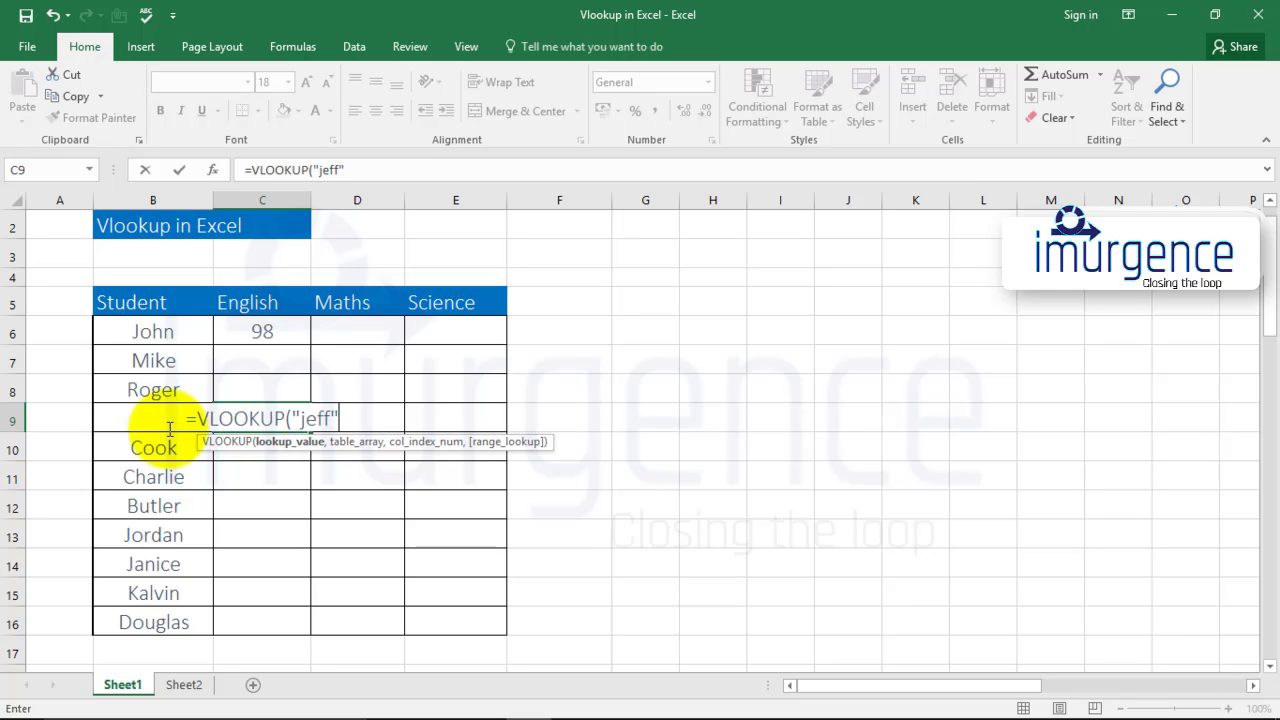
pyautogui.write(',')
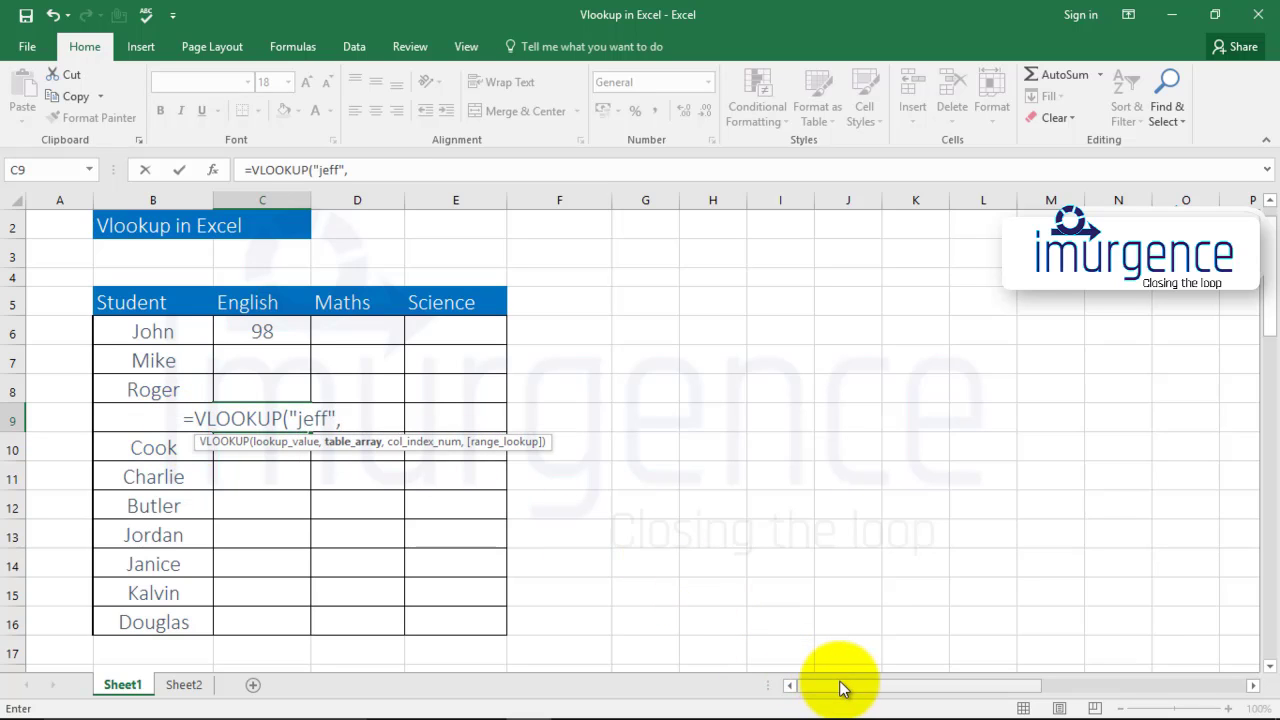
# Complete the C9 formula with table array Sheet2!B5:H16, column index 2 and exact match 0
pyautogui.moveTo(840, 688)
pyautogui.mouseDown()
pyautogui.moveTo(1063, 686)
pyautogui.moveTo(862, 705)
pyautogui.moveTo(823, 684)
pyautogui.mouseUp()
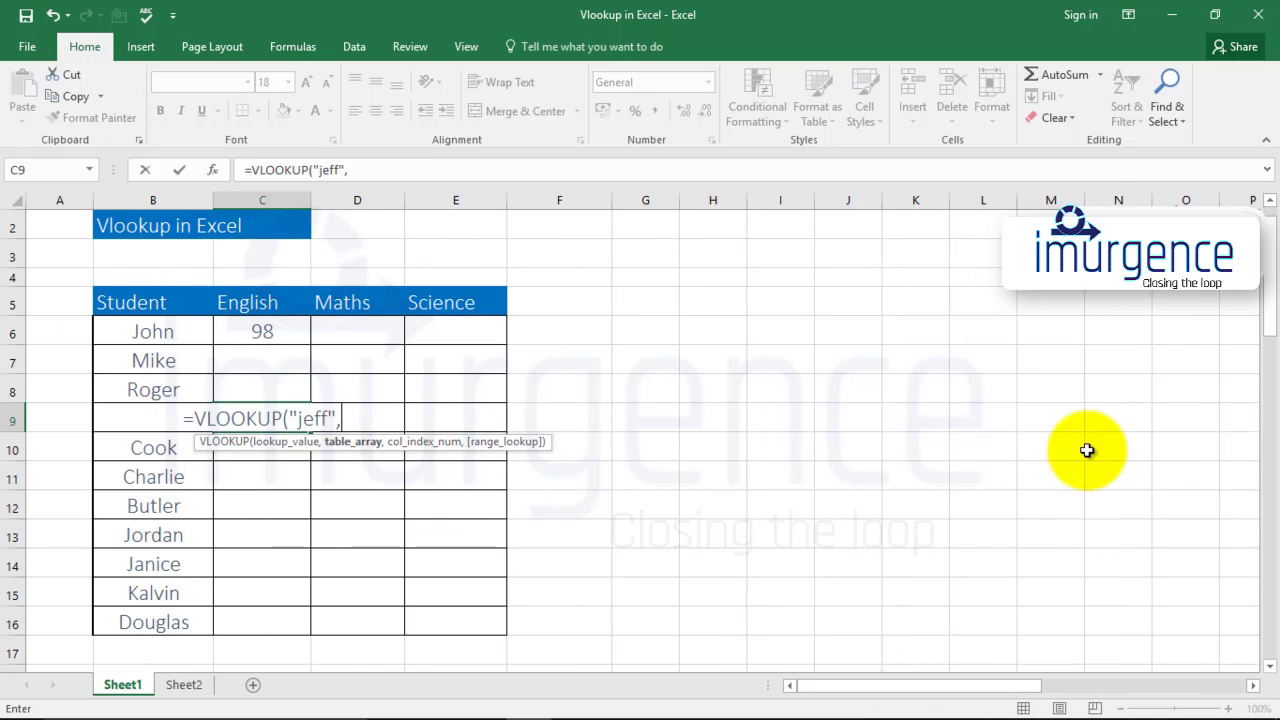
pyautogui.click(183, 686)
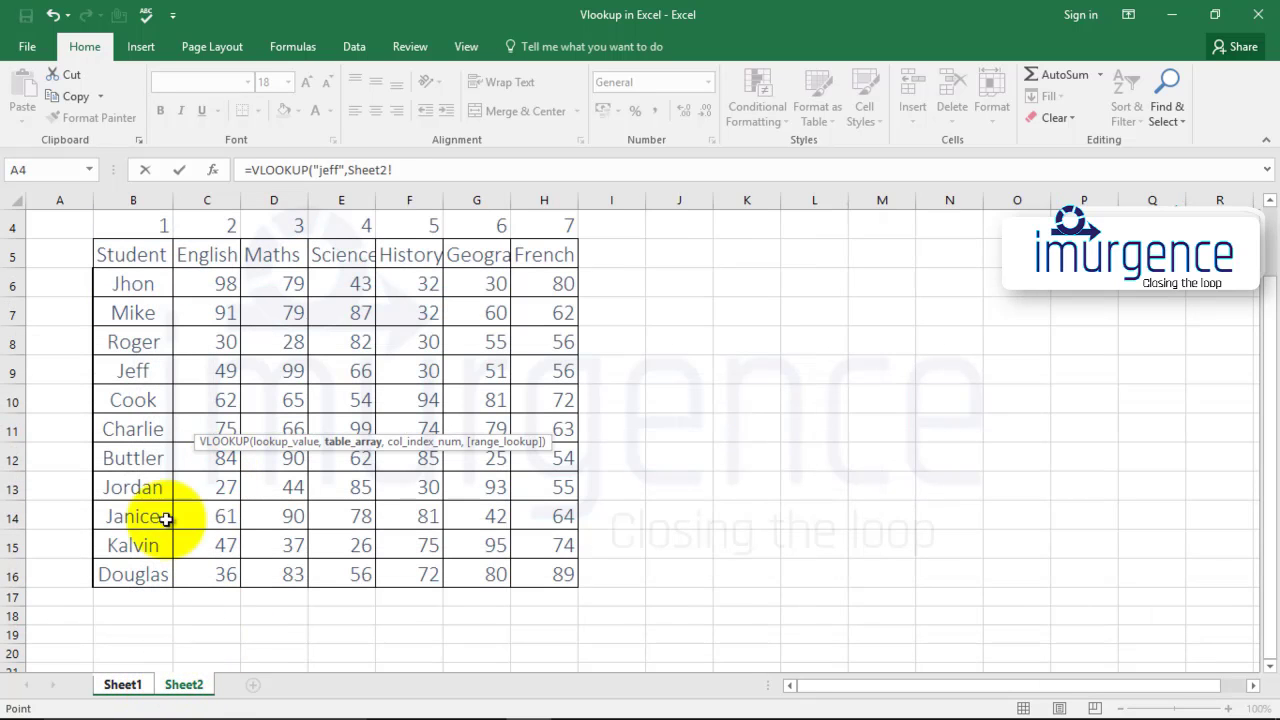
pyautogui.moveTo(137, 252); pyautogui.dragTo(546, 568)
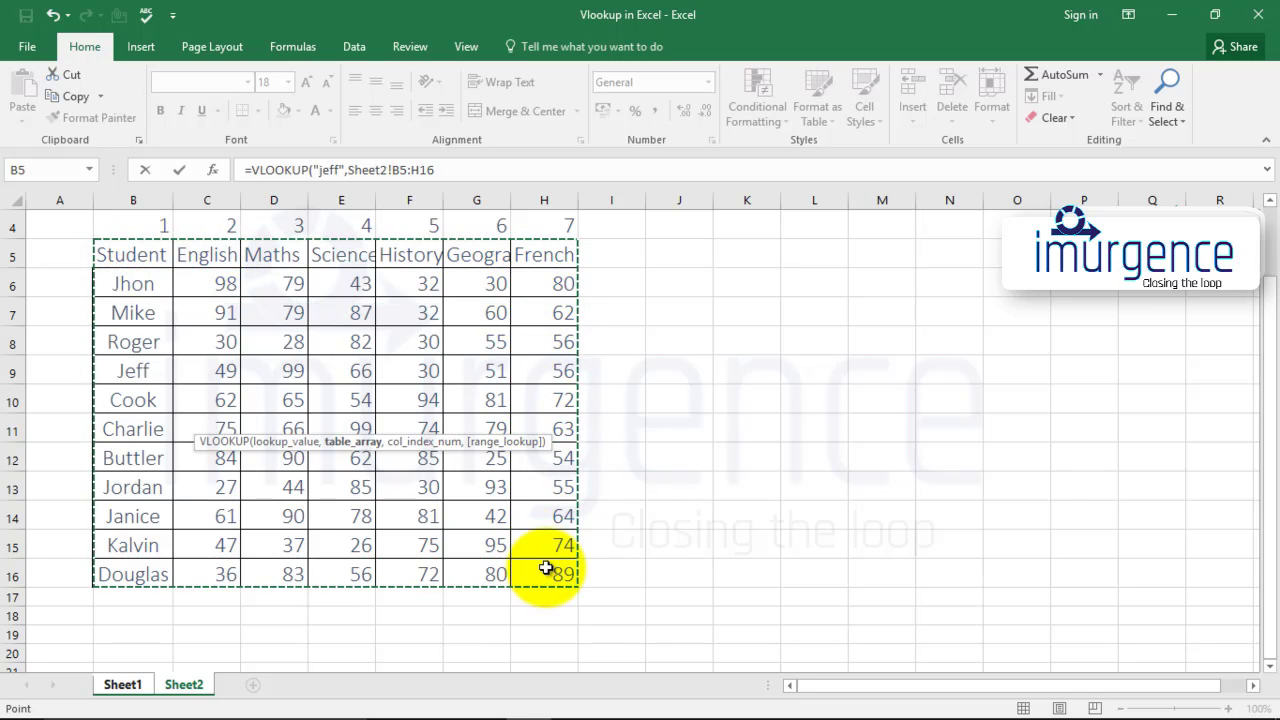
pyautogui.write(',')
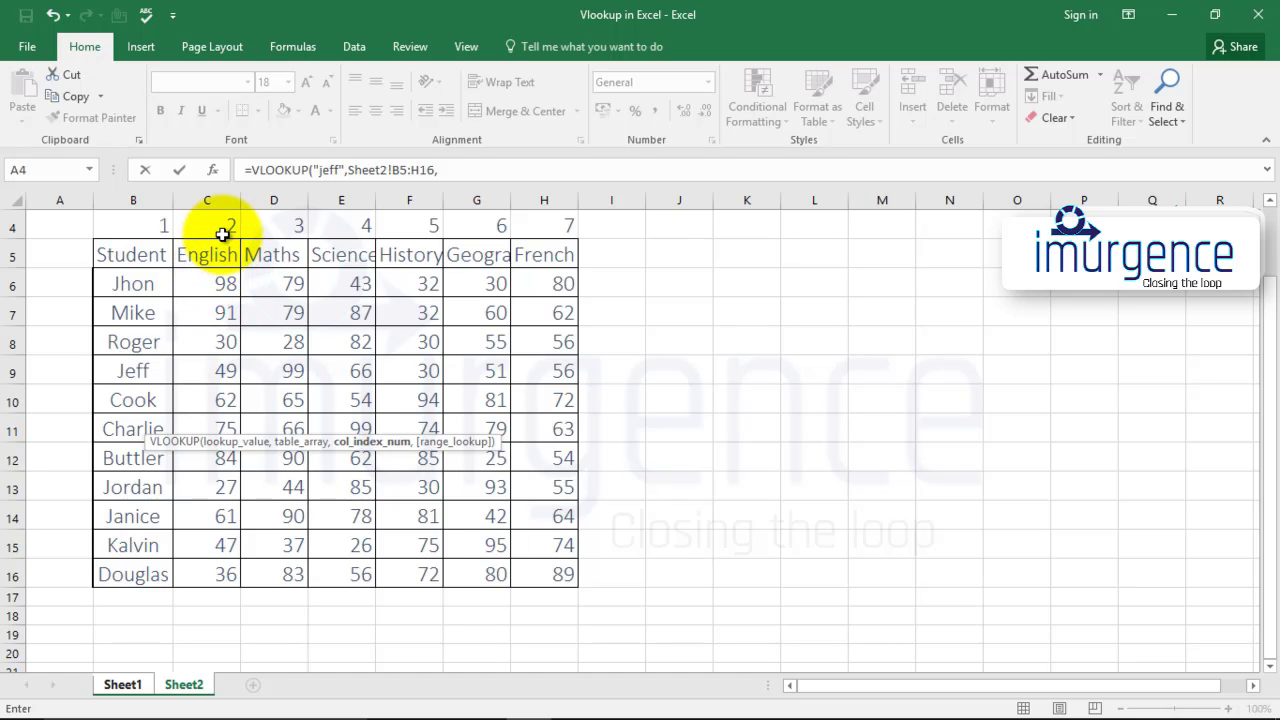
pyautogui.write('2,0')
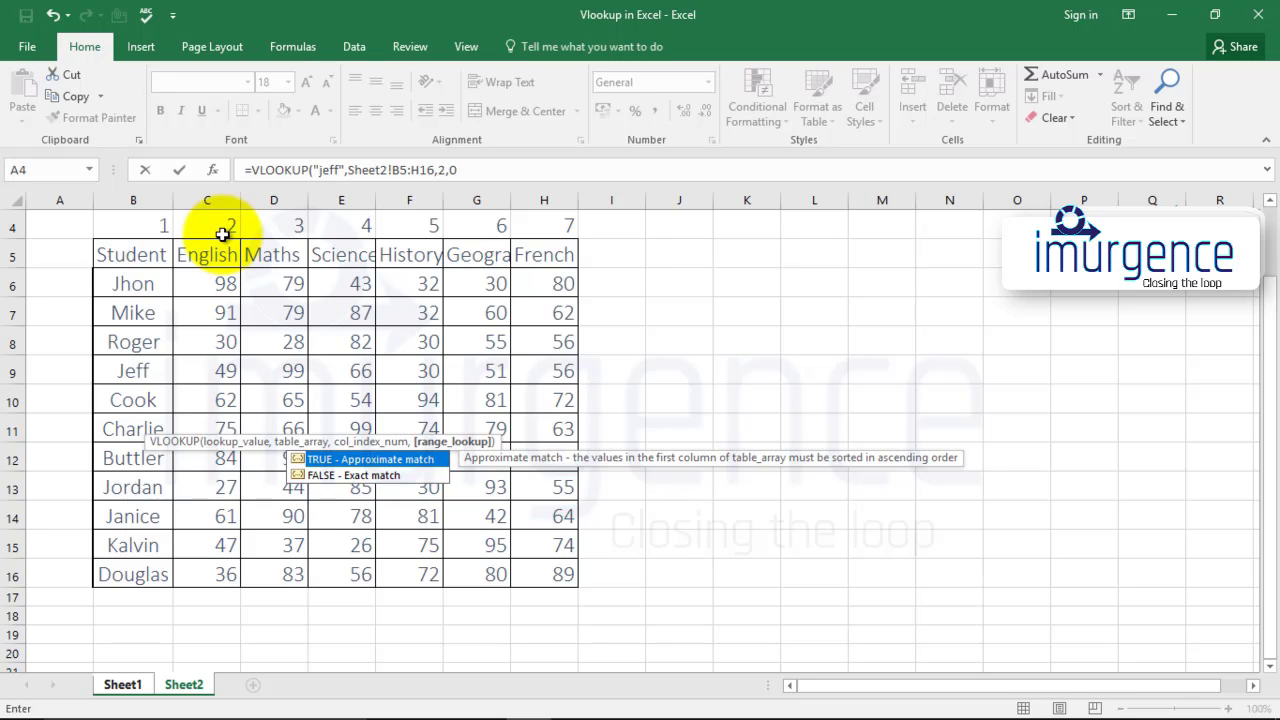
pyautogui.press('Return')
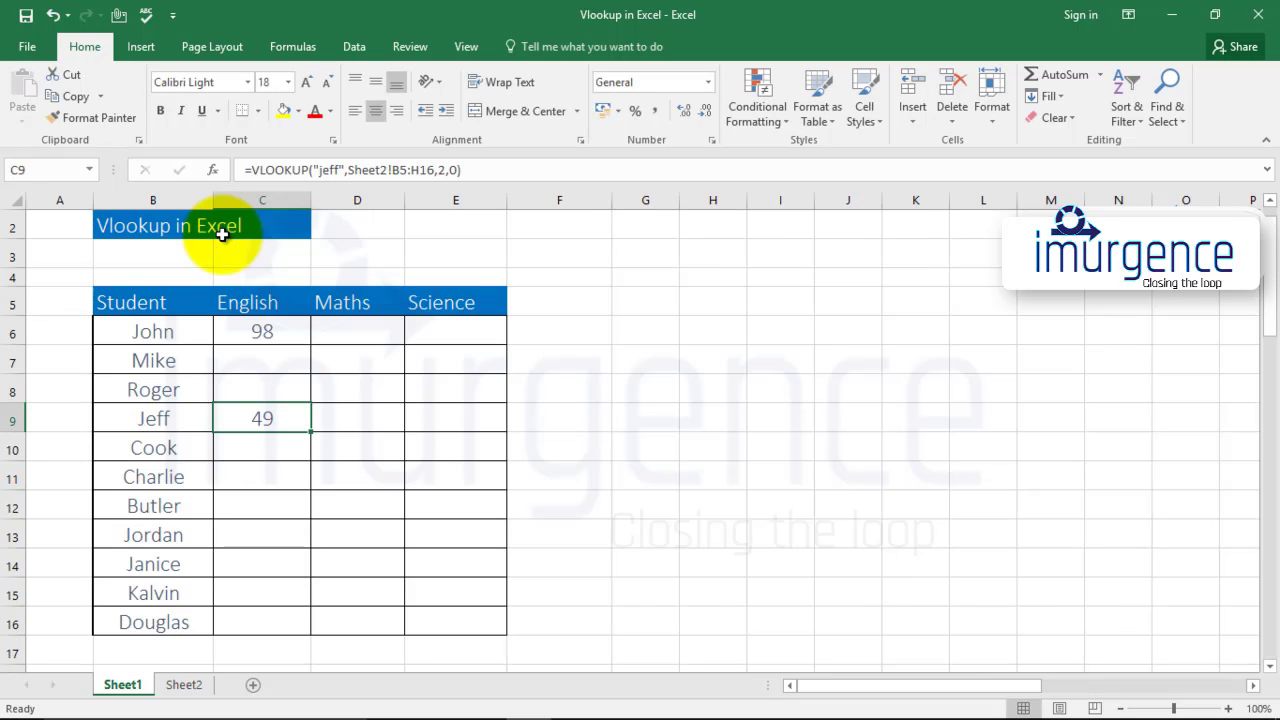
# Move to the blank Maths column of the results table and select cell D6
pyautogui.press('Right')
pyautogui.press('Right')
pyautogui.press('Up')
pyautogui.press('Up')
pyautogui.press('Up')
pyautogui.press('Left')
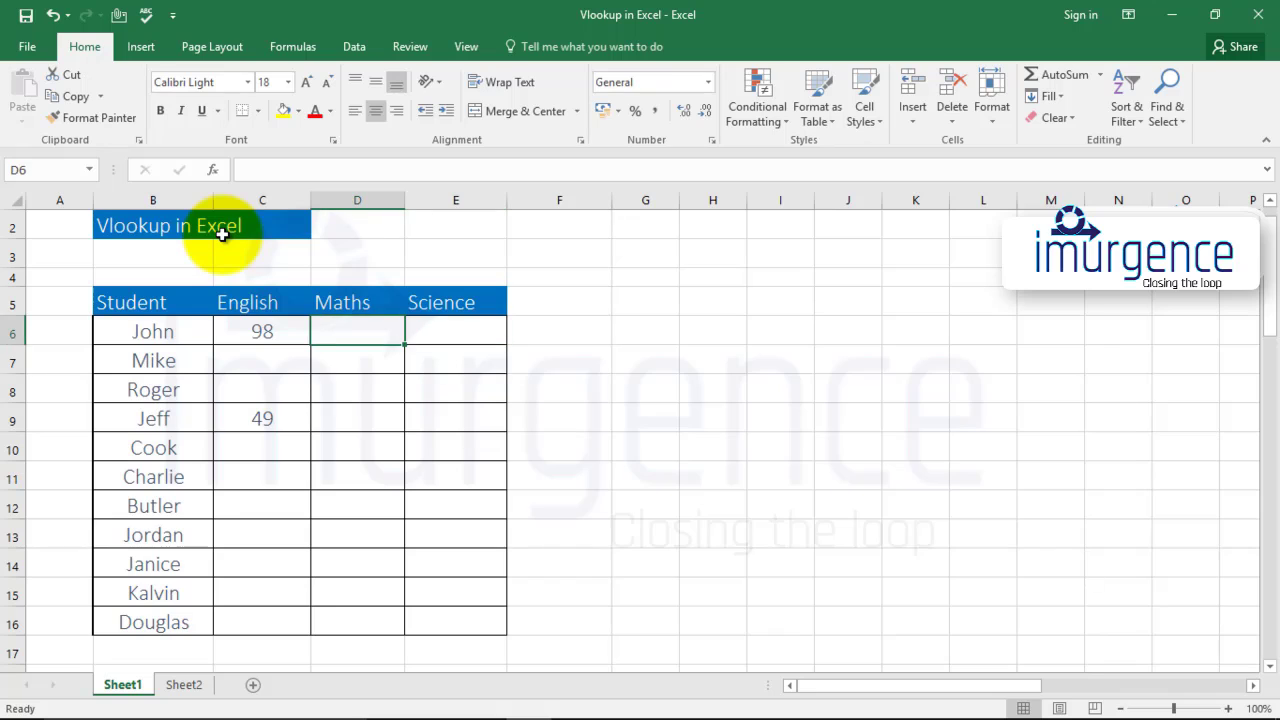
pyautogui.press('Down')
pyautogui.press('Down')
pyautogui.press('Up')
pyautogui.press('Up')
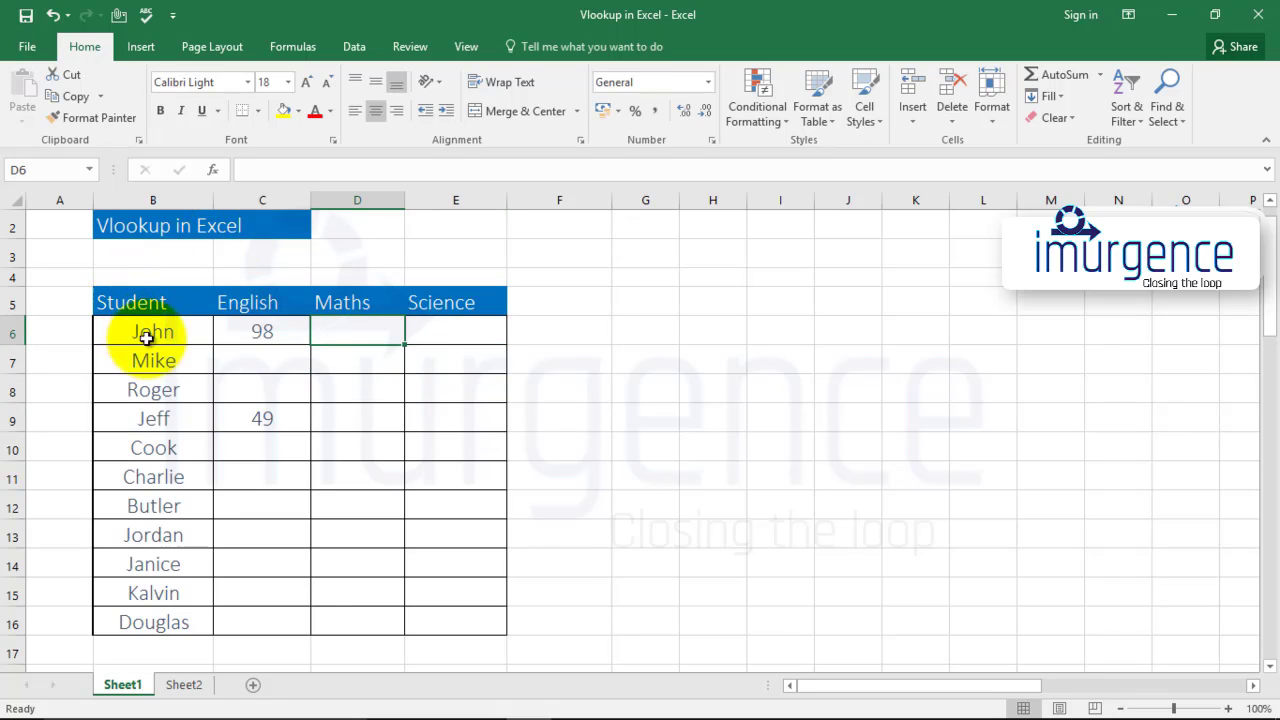
# Search the function library for vlookup and insert the VLOOKUP function into Maths cell D7
pyautogui.click(344, 364)
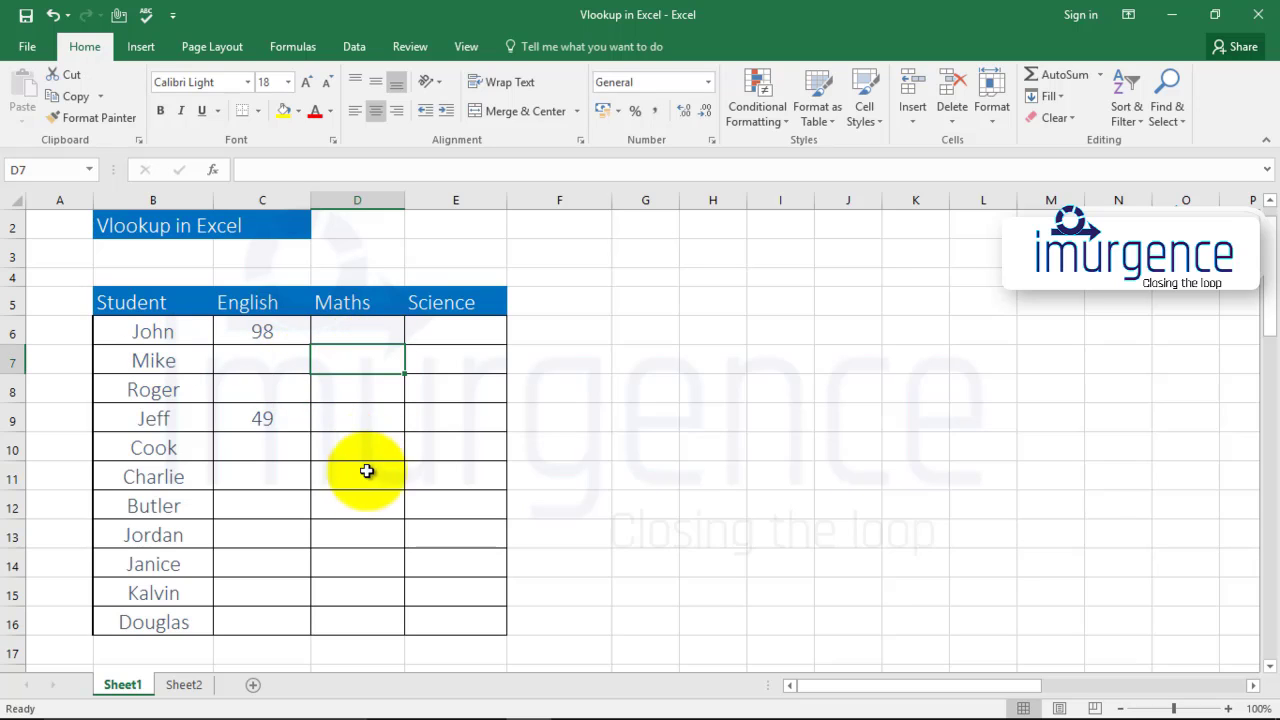
pyautogui.click(289, 47)
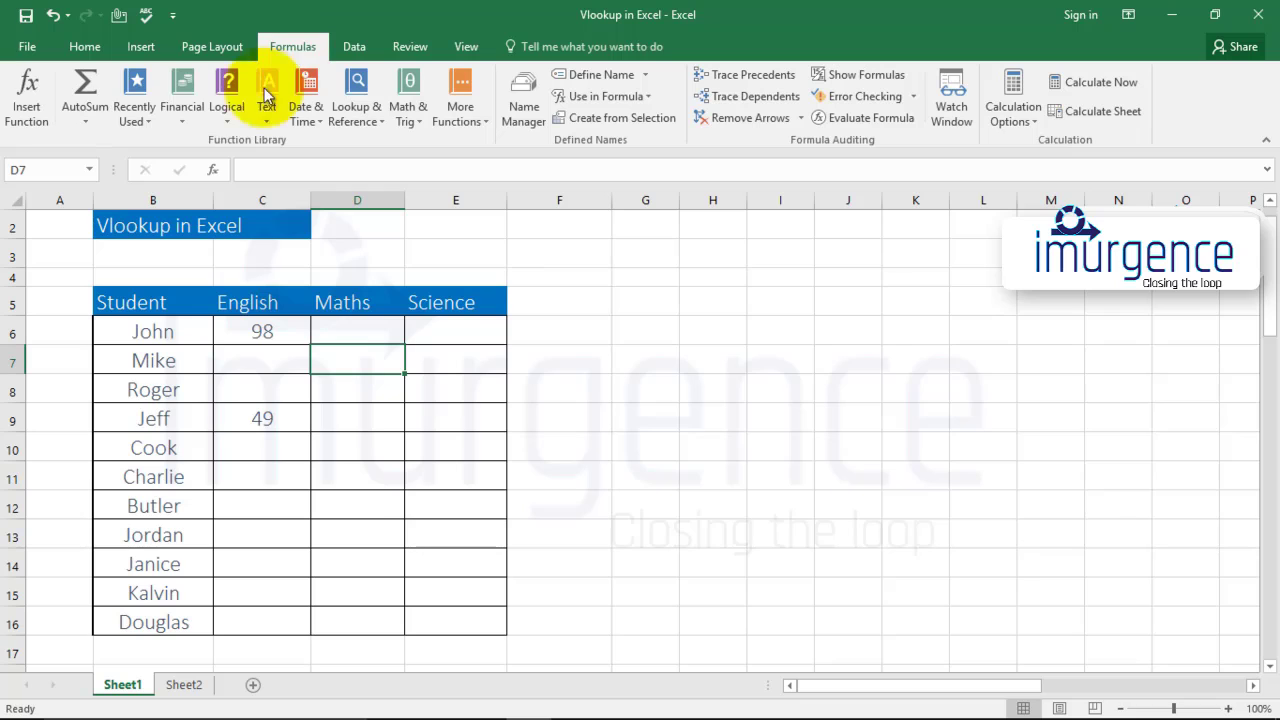
pyautogui.click(30, 97)
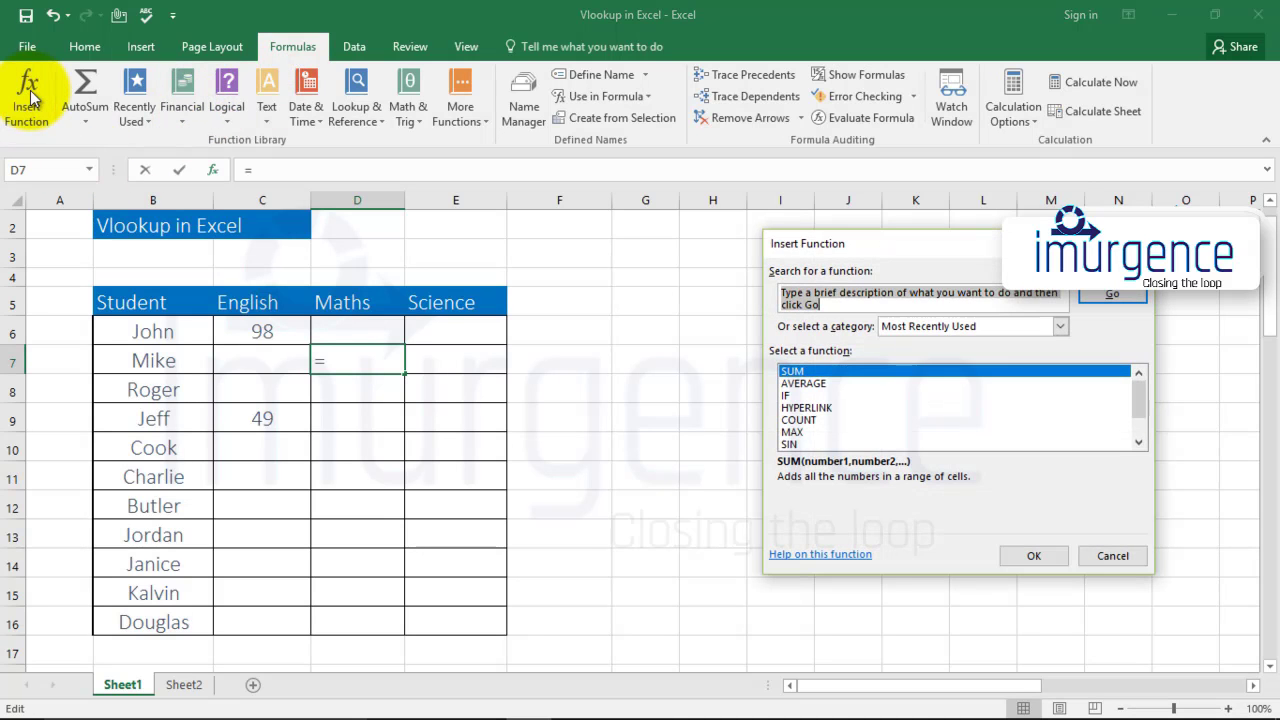
pyautogui.write('vlookup')
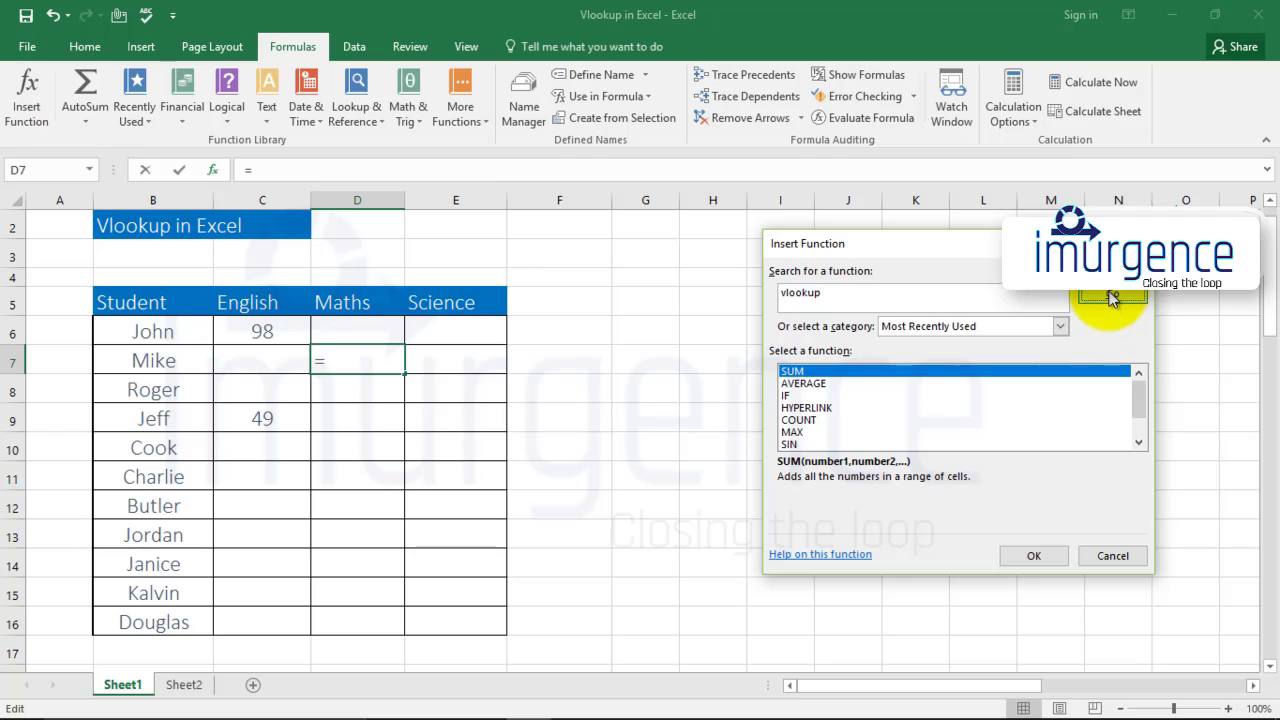
pyautogui.click(1112, 296)
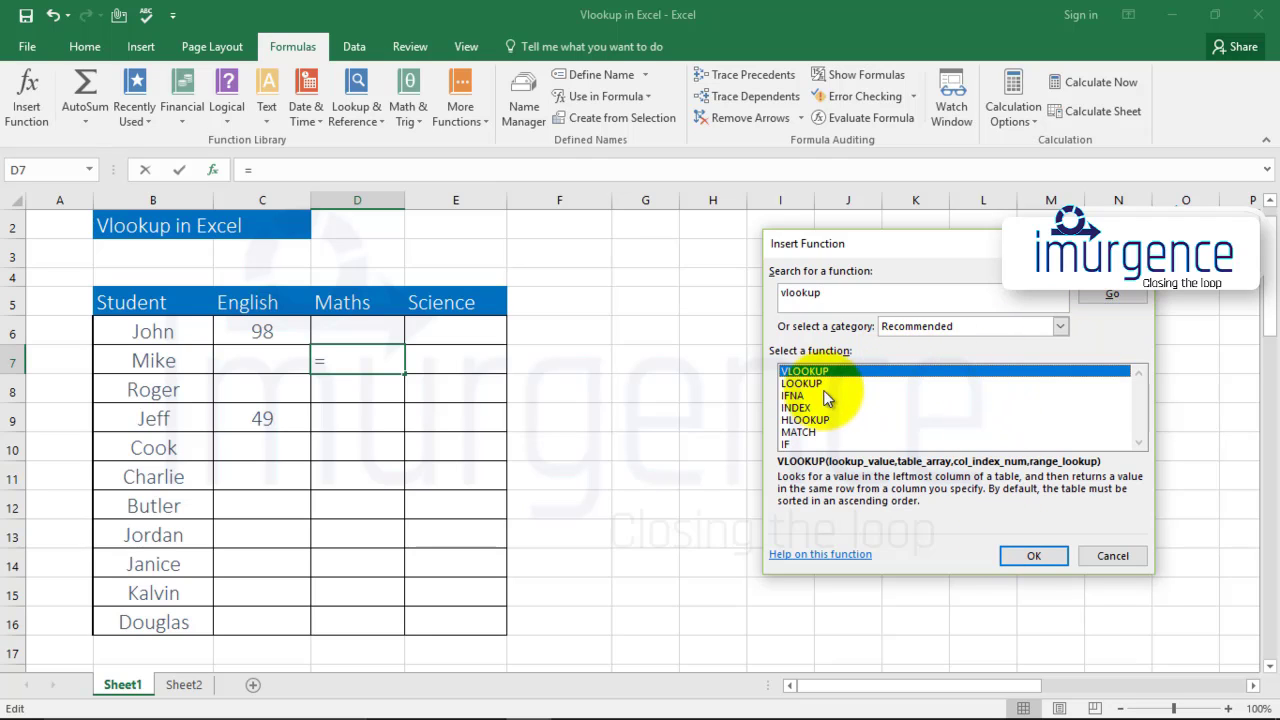
pyautogui.doubleClick(811, 371)
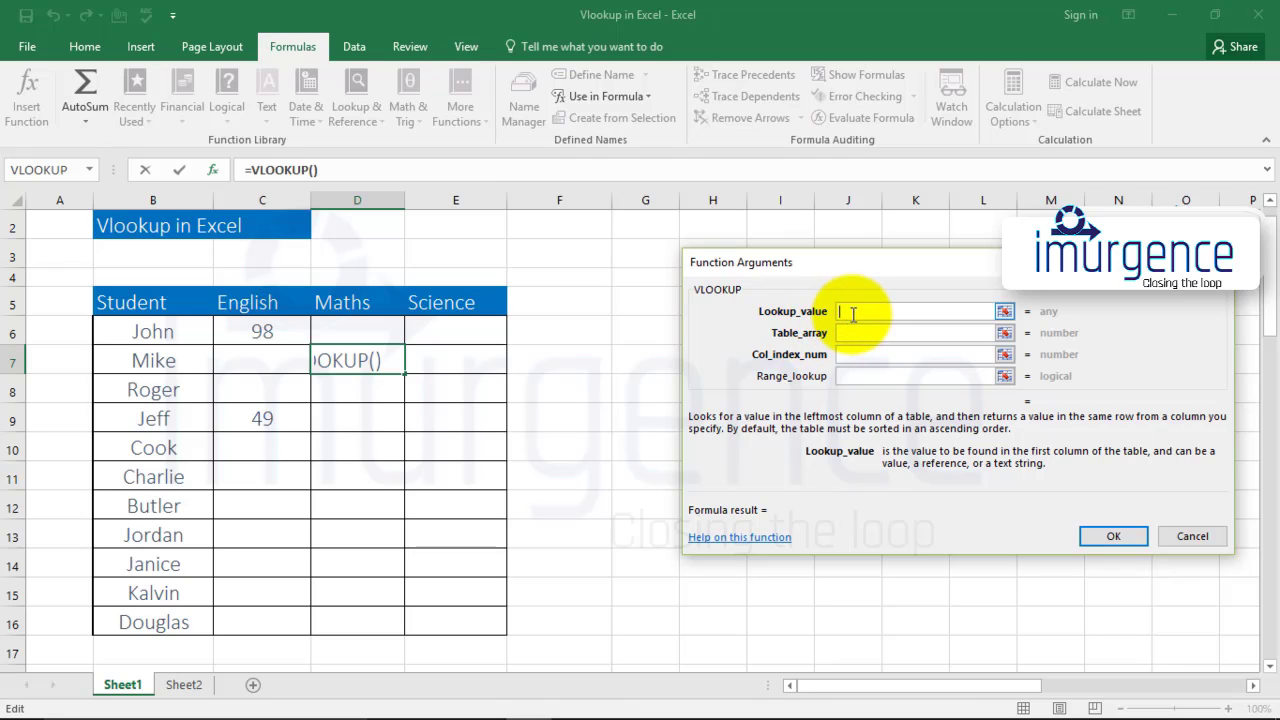
# Set the D7 function's lookup value to B7 and its table array to Sheet2!B5:H16
pyautogui.click(166, 361)
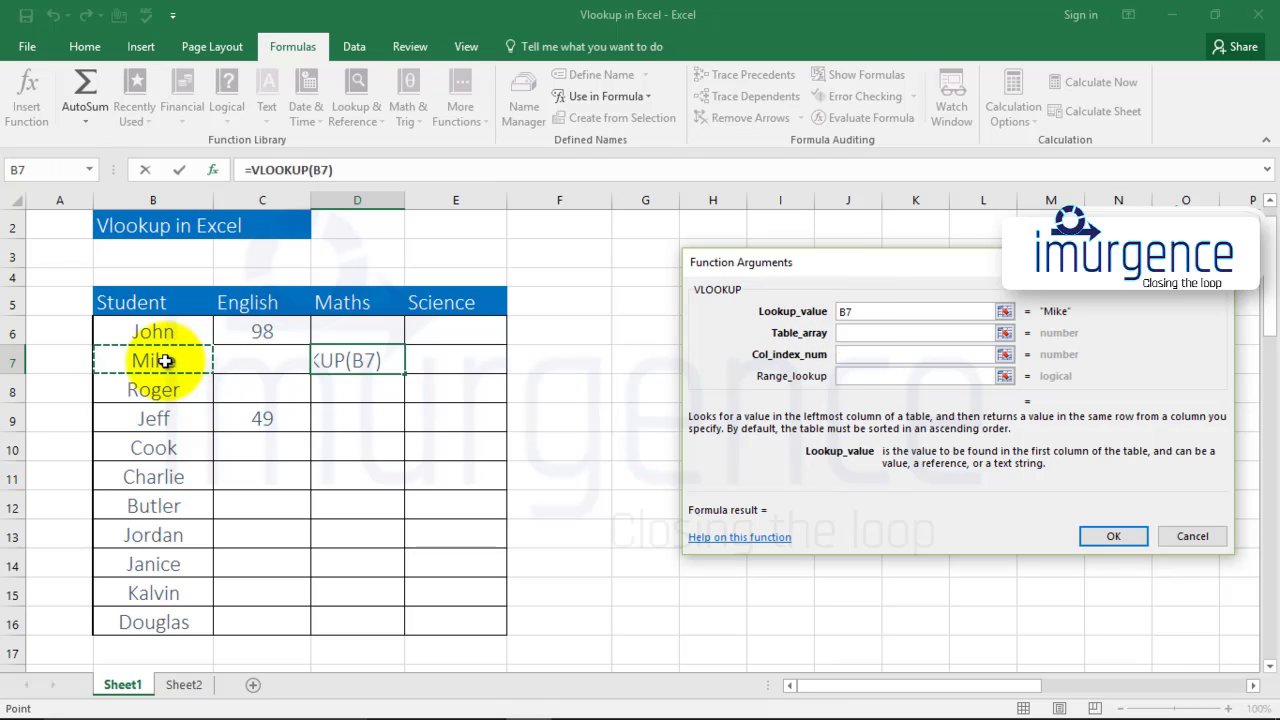
pyautogui.click(862, 333)
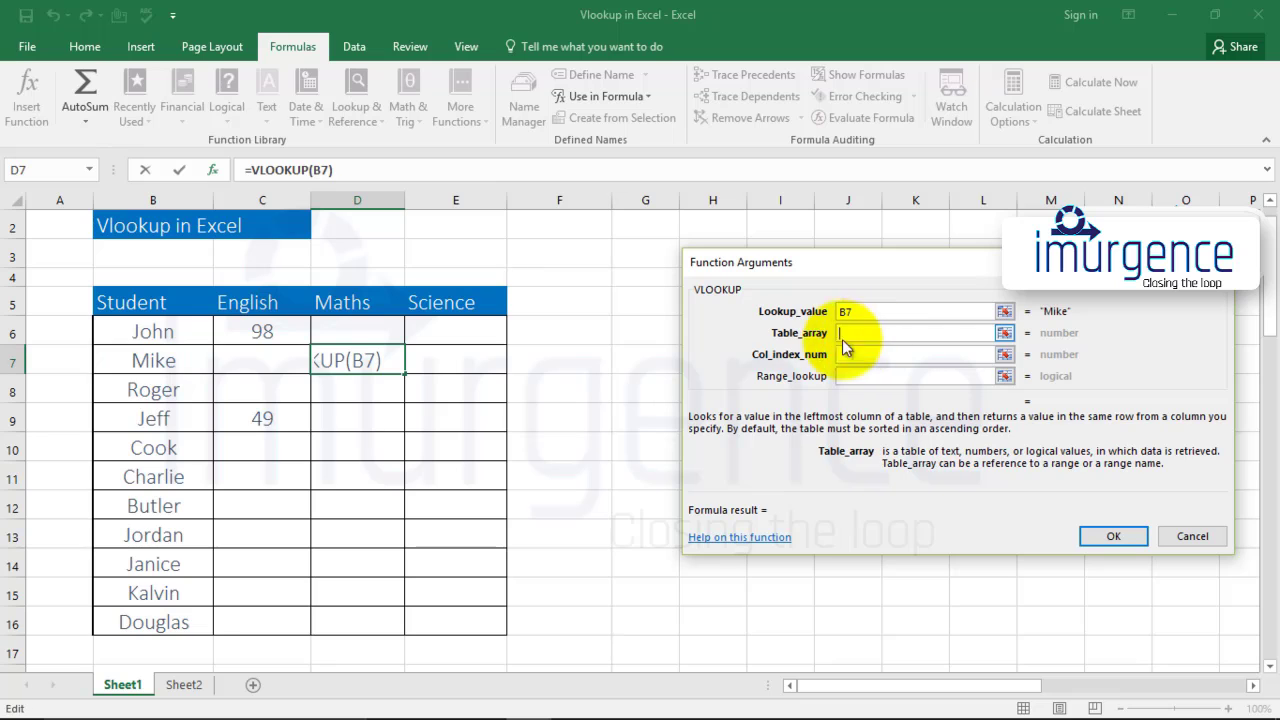
pyautogui.click(184, 684)
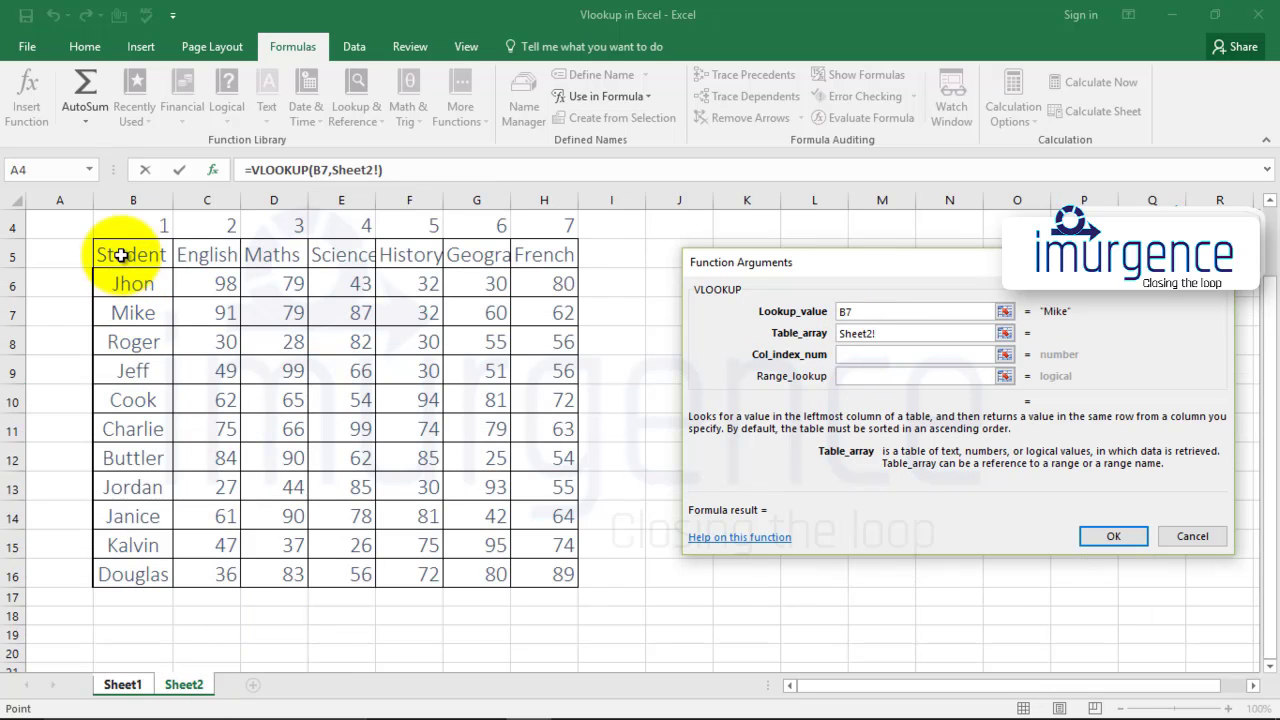
pyautogui.moveTo(121, 255); pyautogui.dragTo(560, 566)
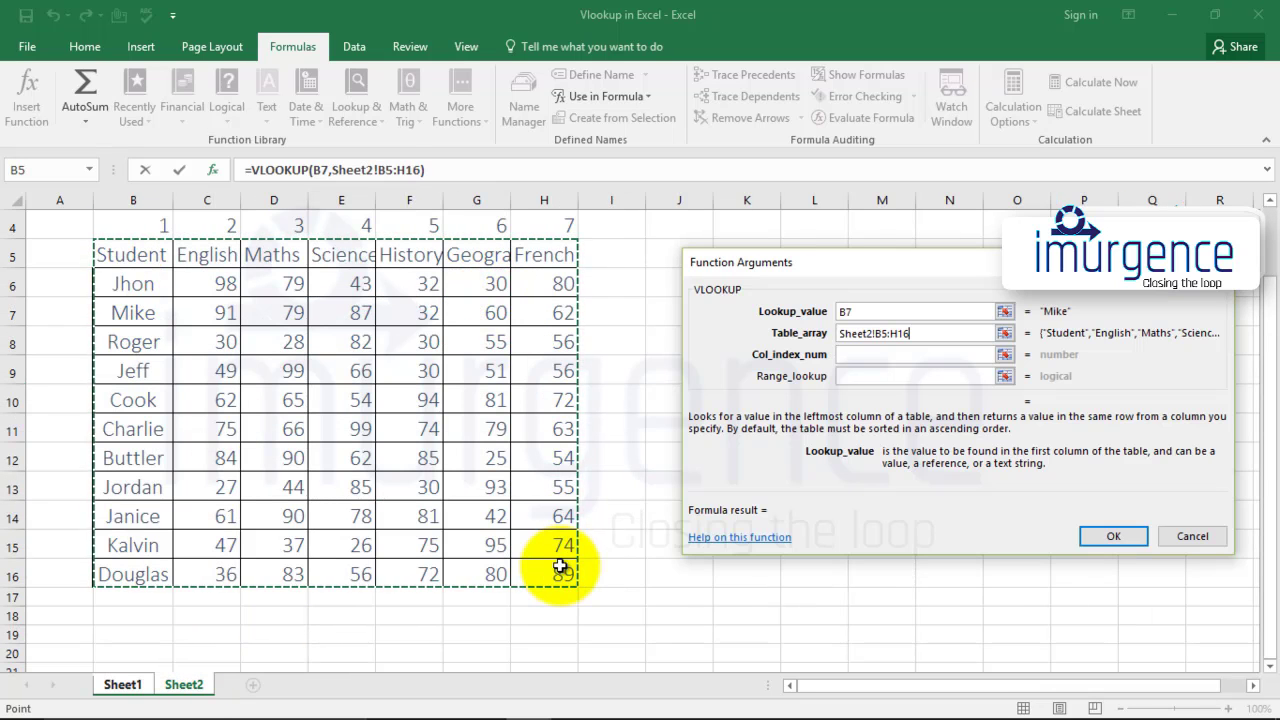
# Complete the D7 VLOOKUP with column index 3 for Maths and range lookup 0
pyautogui.click(877, 355)
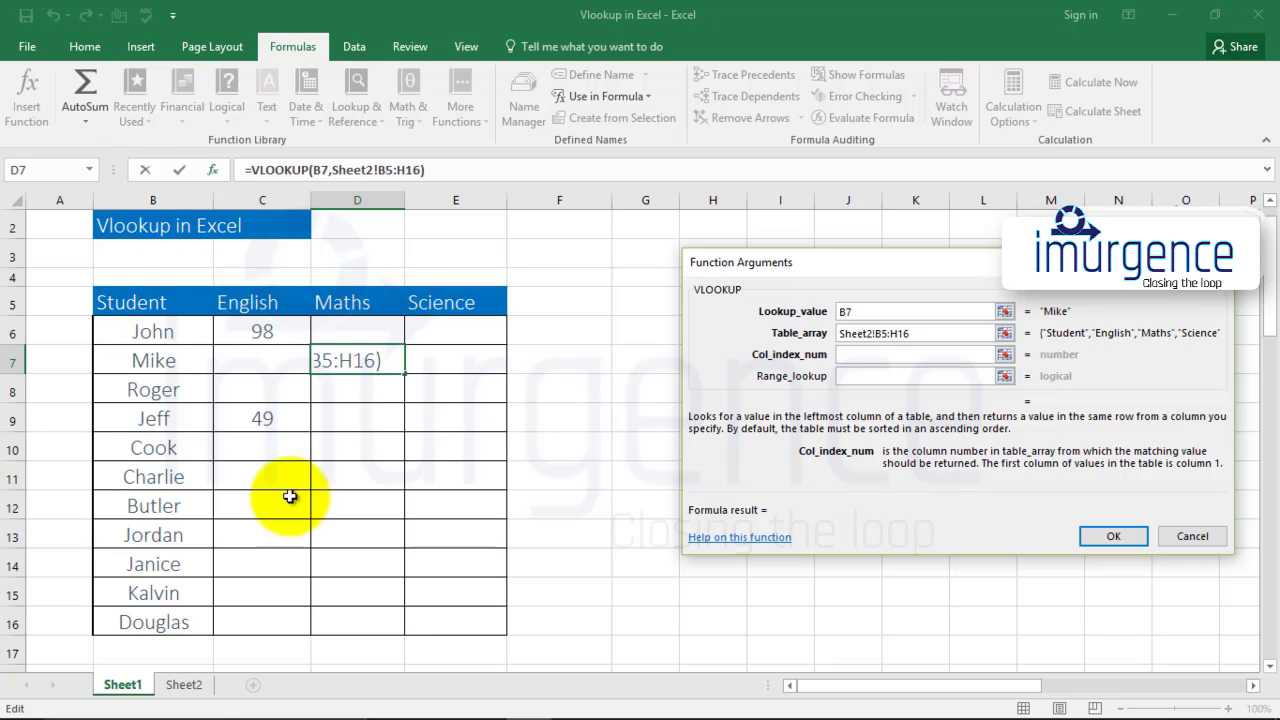
pyautogui.click(183, 685)
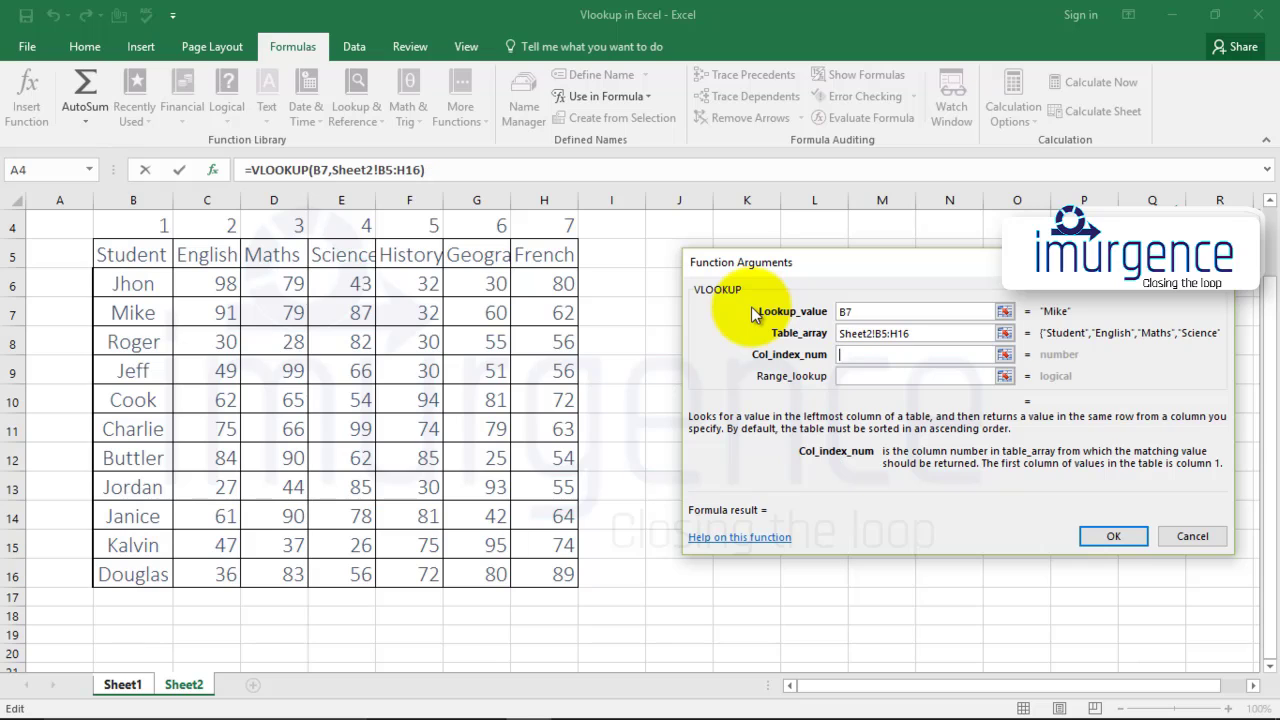
pyautogui.click(880, 378)
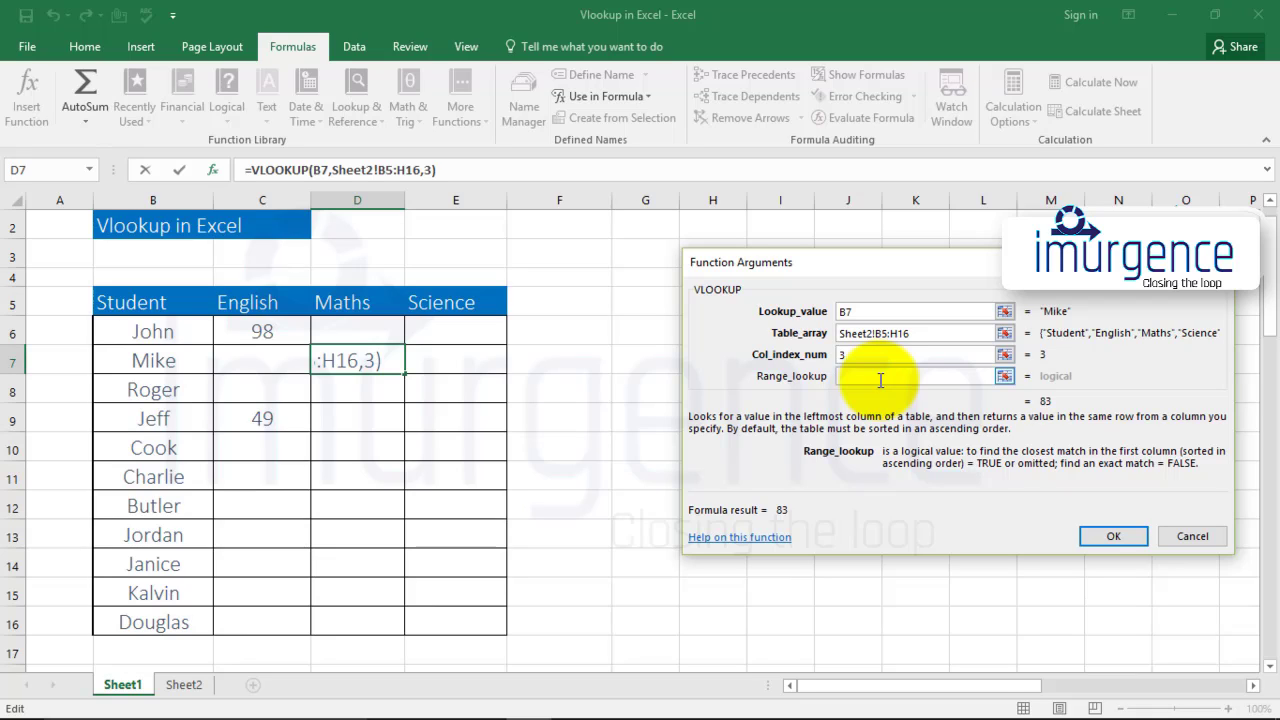
pyautogui.write('0')
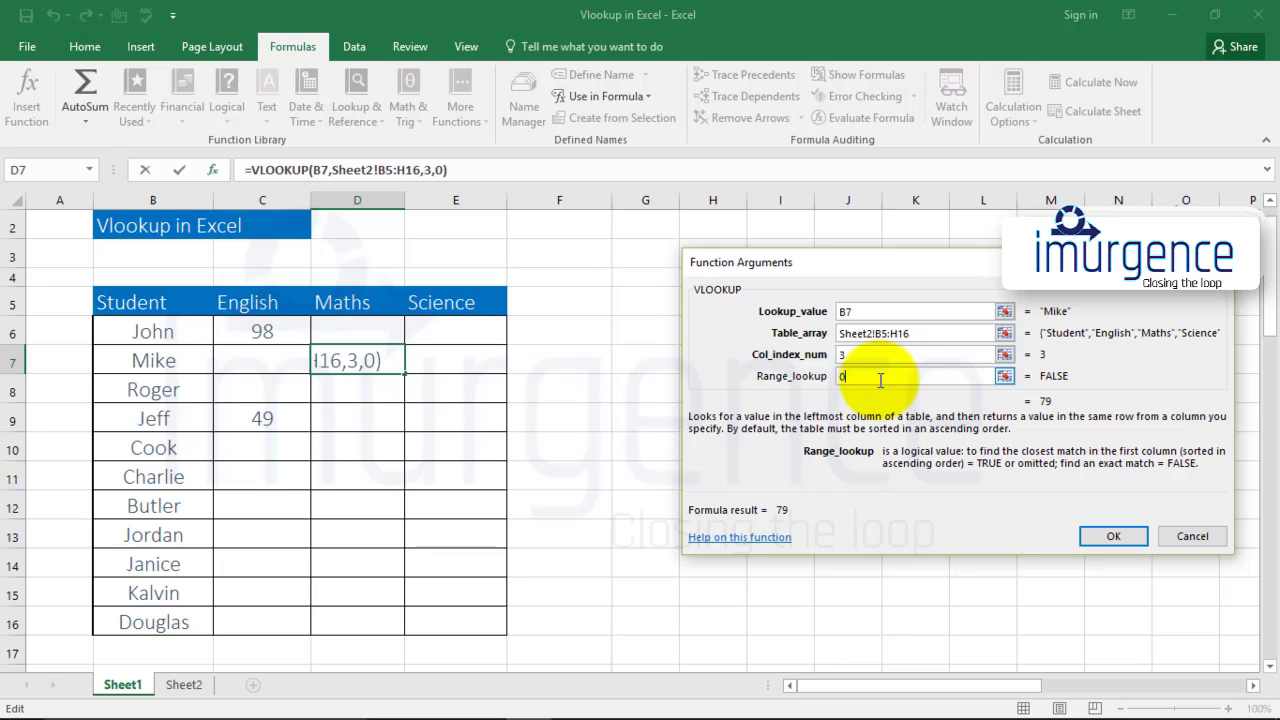
pyautogui.click(1100, 540)
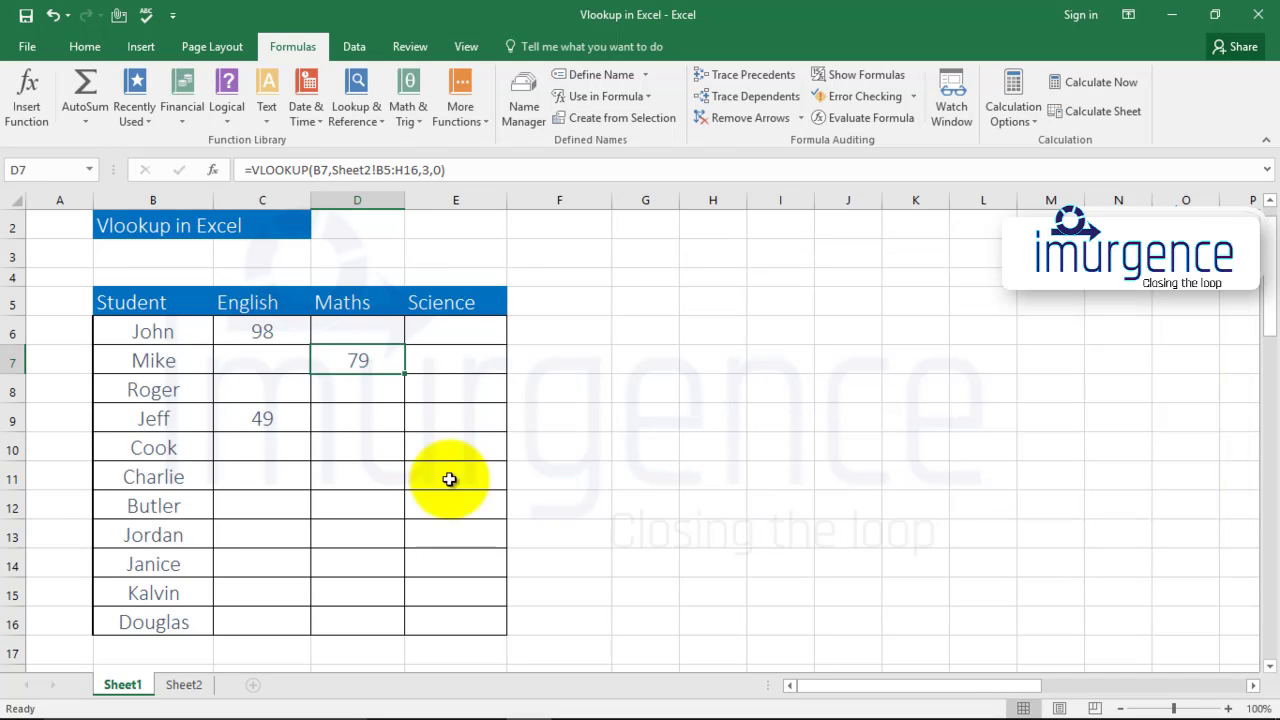